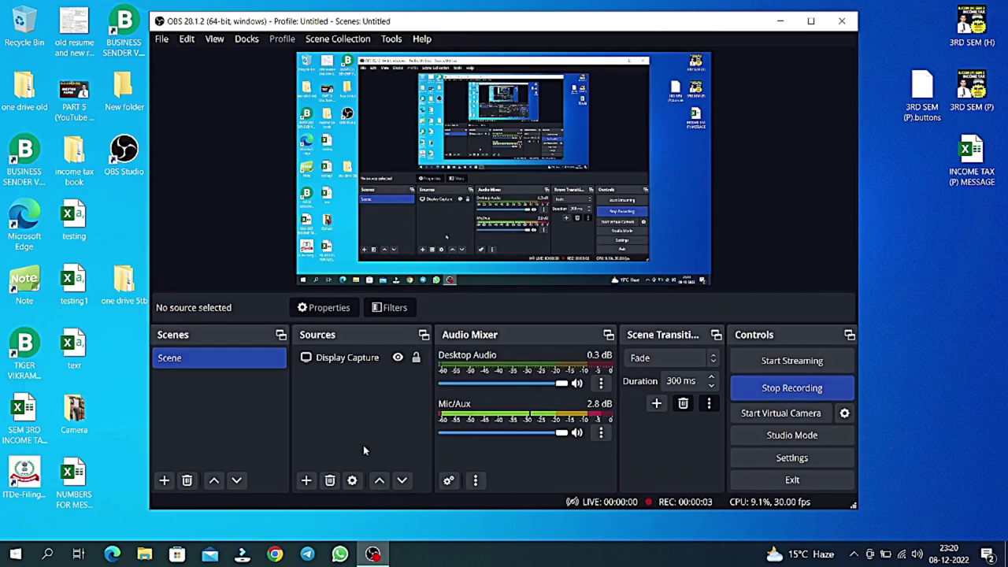
- Launch Google Chrome from the taskbar while OBS keeps recording
{"action": "left_click", "coordinate": [275, 553]}
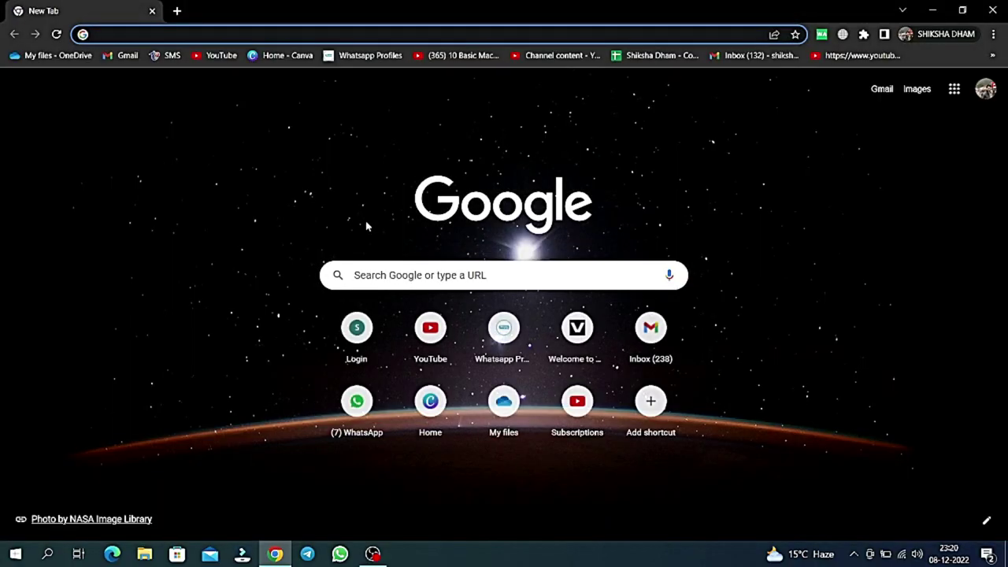
- Search Google for 'income tax' using the address bar suggestion
{"action": "left_click", "coordinate": [291, 38]}
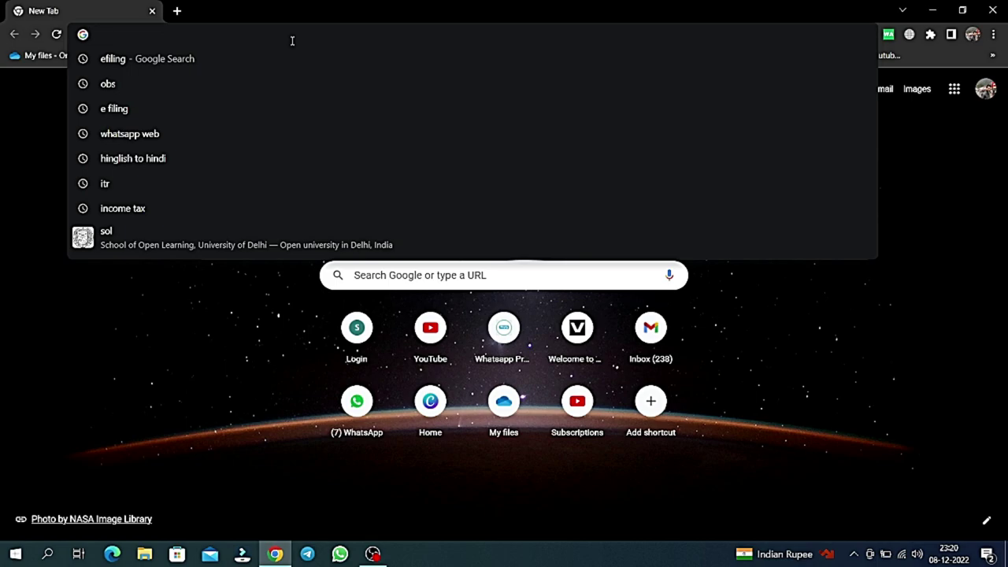
{"action": "type", "text": "income"}
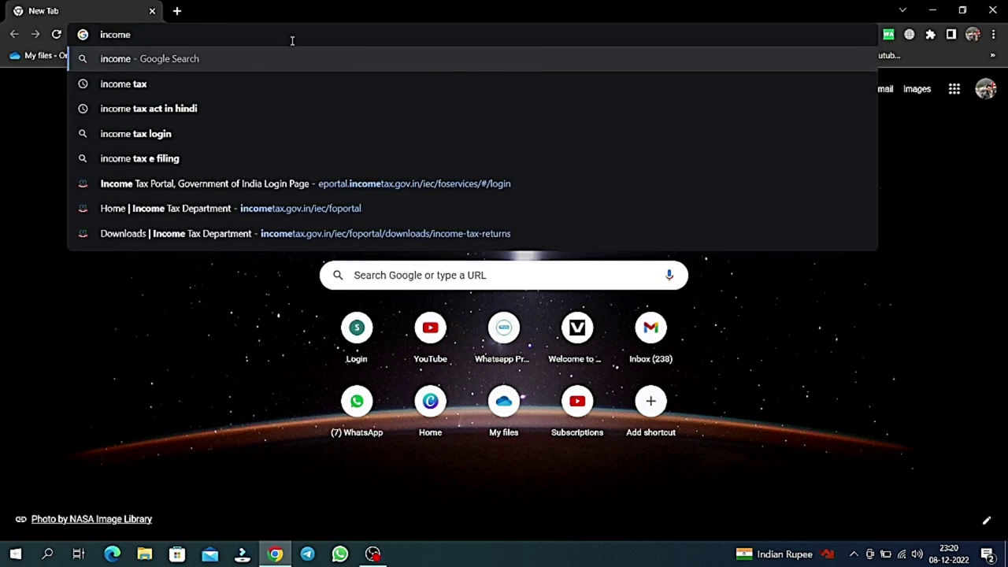
{"action": "key", "text": "Down"}
{"action": "key", "text": "Return"}
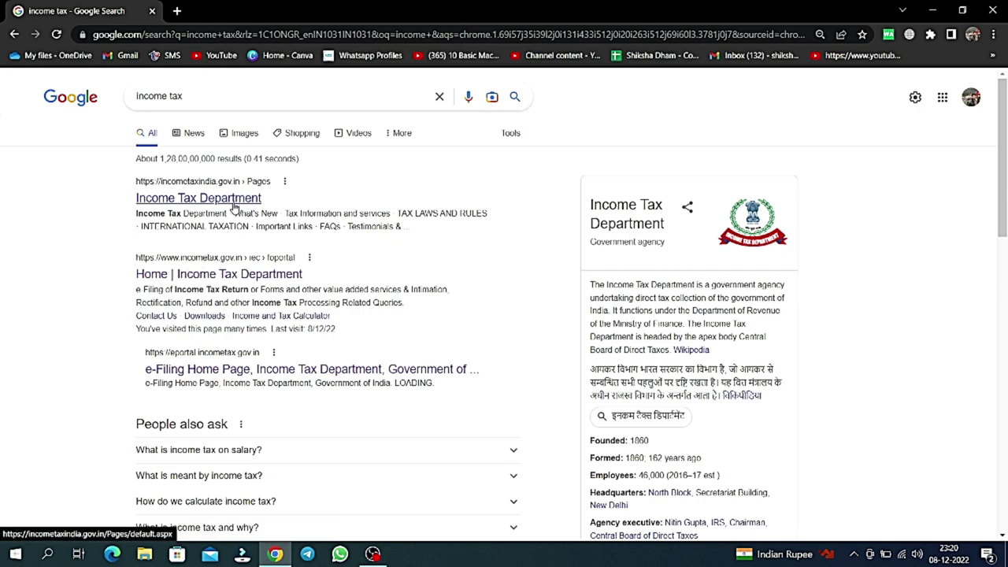
- Open the 'Home | Income Tax Department' result and scroll through the e-Filing home page
{"action": "left_click", "coordinate": [227, 276]}
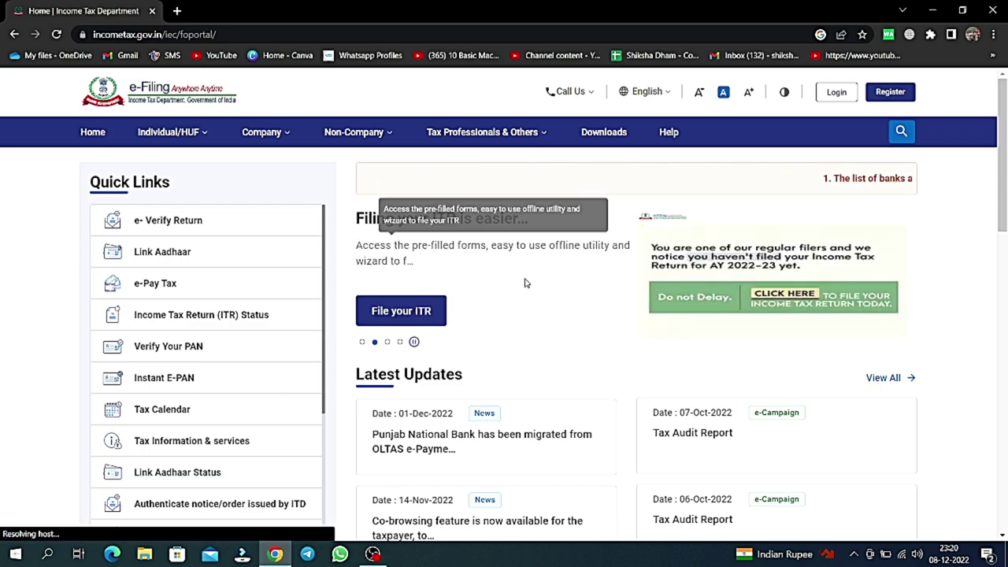
{"action": "scroll", "coordinate": [526, 285], "scroll_direction": "down", "scroll_amount": 1}
{"action": "scroll", "coordinate": [526, 291], "scroll_direction": "up", "scroll_amount": 1}
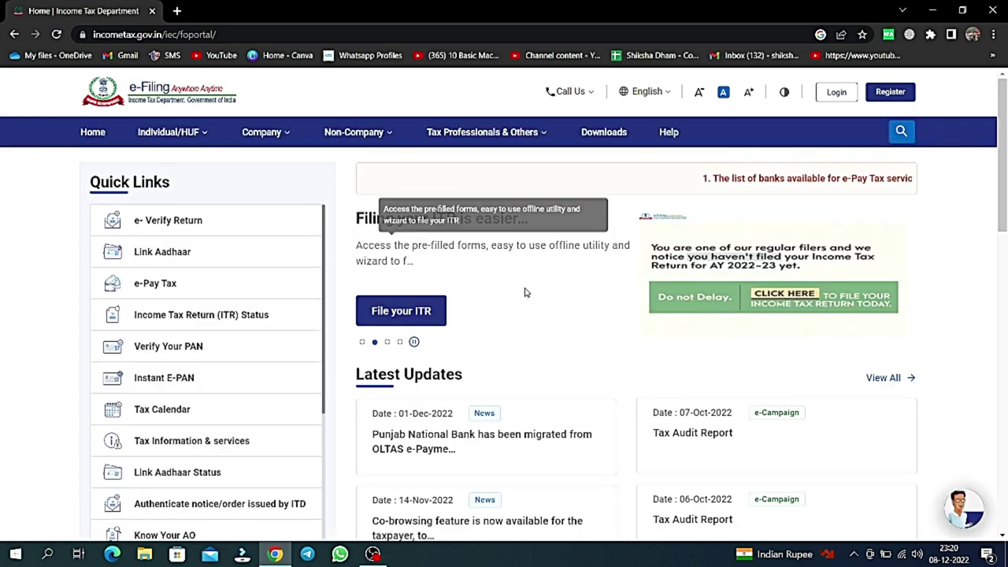
{"action": "scroll", "coordinate": [488, 263], "scroll_direction": "down", "scroll_amount": 1}
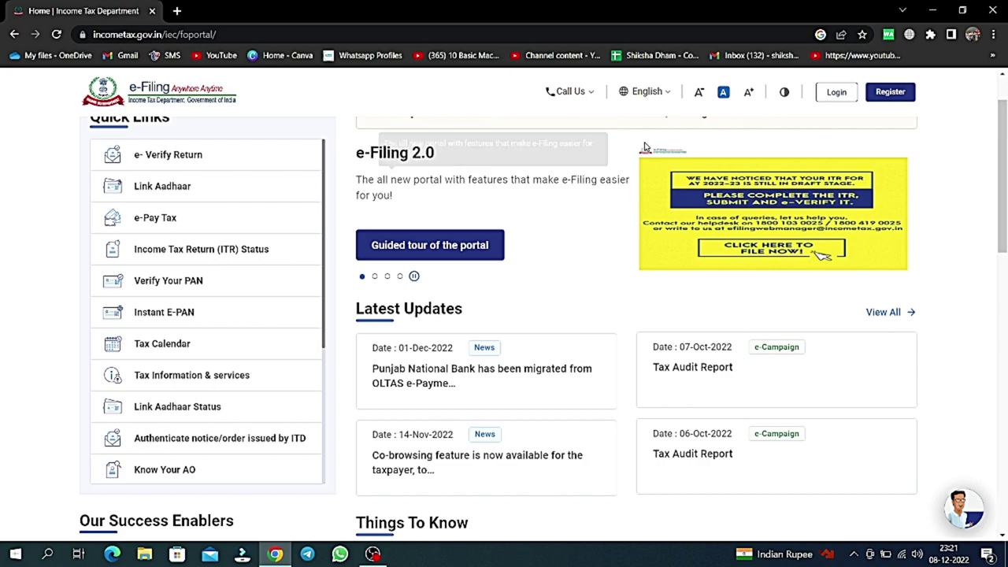
{"action": "scroll", "coordinate": [586, 209], "scroll_direction": "up", "scroll_amount": 1}
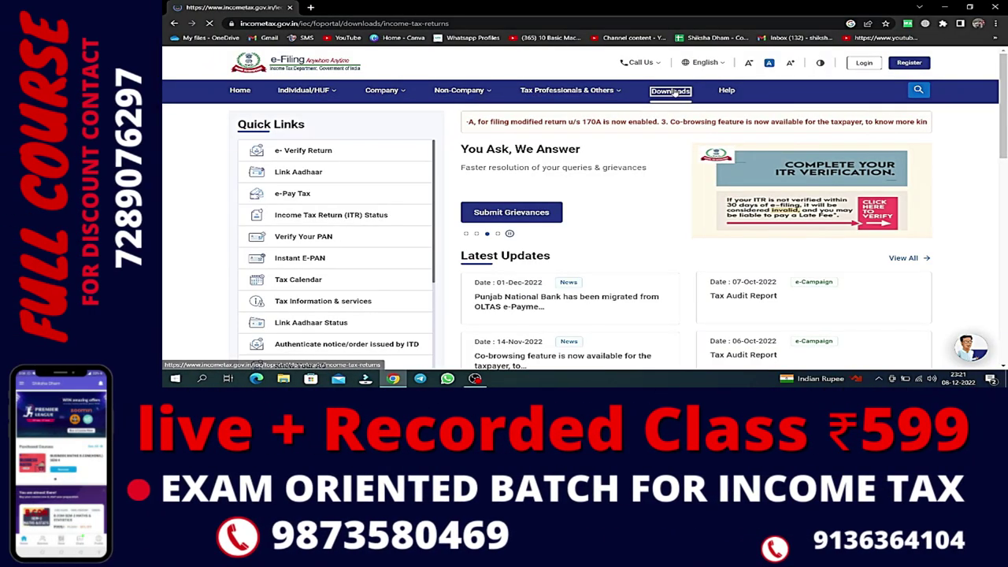
- Go to the Downloads page and expand the ITR 2 section
{"action": "left_click", "coordinate": [669, 91]}
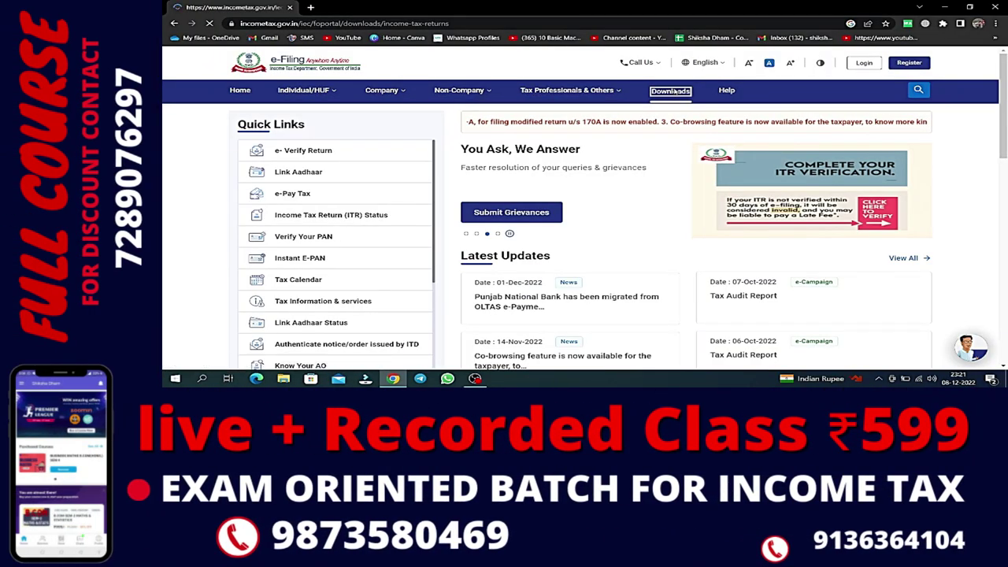
{"action": "scroll", "coordinate": [593, 172], "scroll_direction": "down", "scroll_amount": 2}
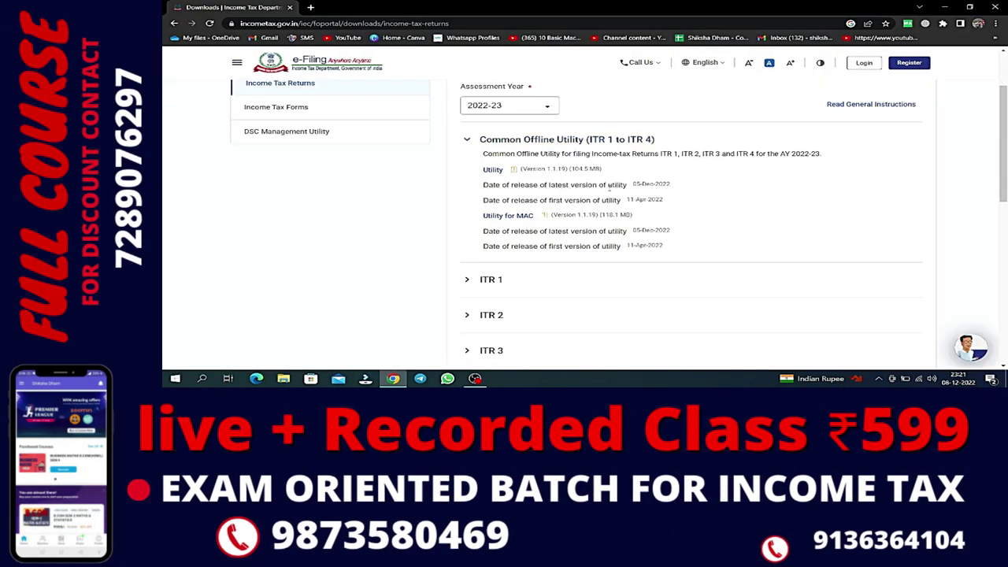
{"action": "scroll", "coordinate": [589, 168], "scroll_direction": "down", "scroll_amount": 3}
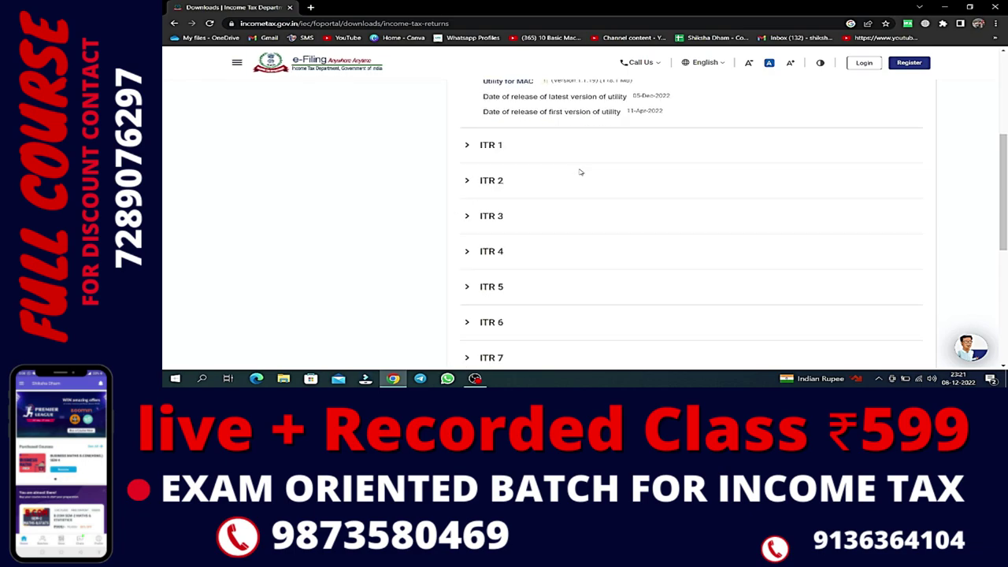
{"action": "left_click", "coordinate": [475, 182]}
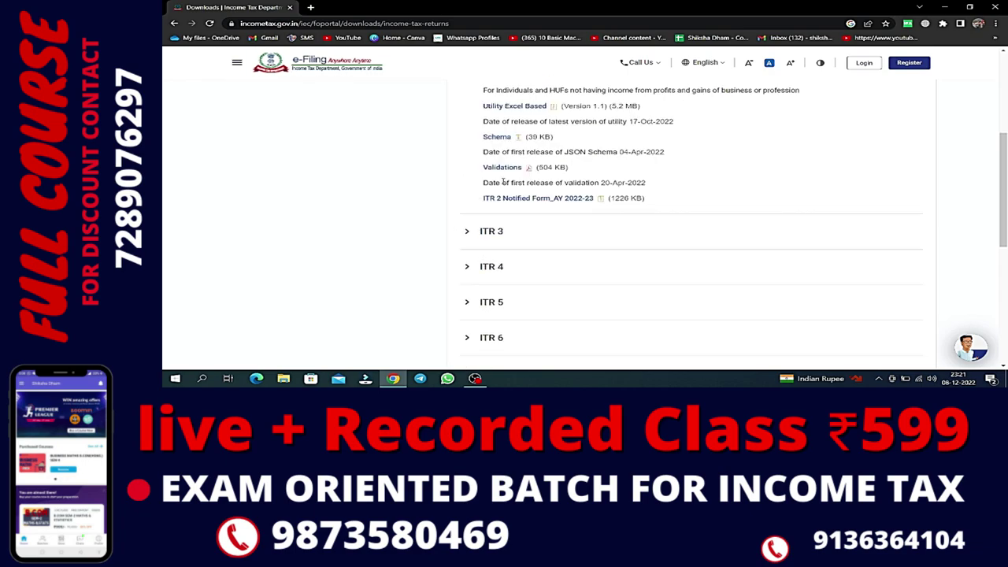
{"action": "scroll", "coordinate": [788, 181], "scroll_direction": "up", "scroll_amount": 1}
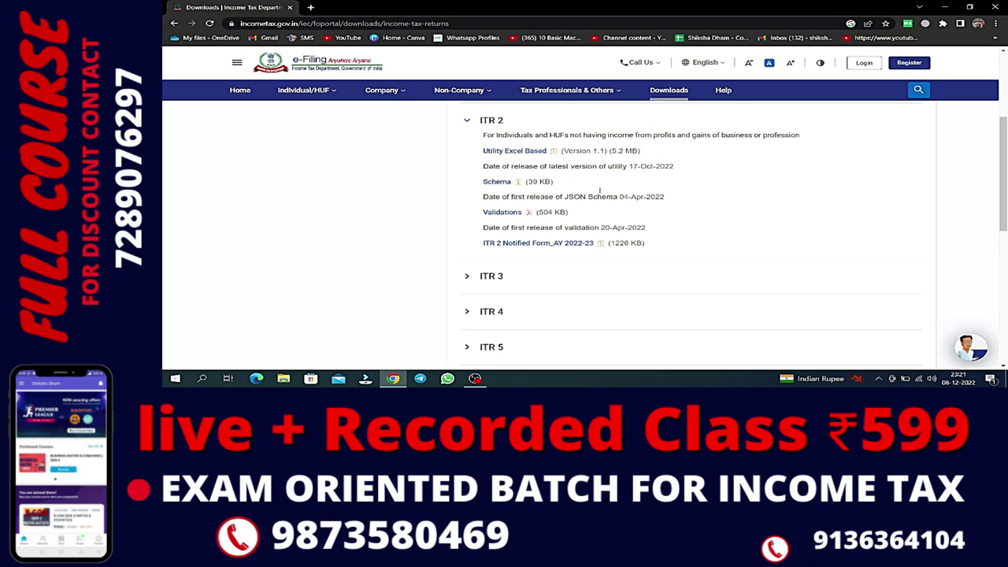
- Download the ITR 2 Excel-based utility zip and show it in its Downloads folder
{"action": "left_click", "coordinate": [527, 152]}
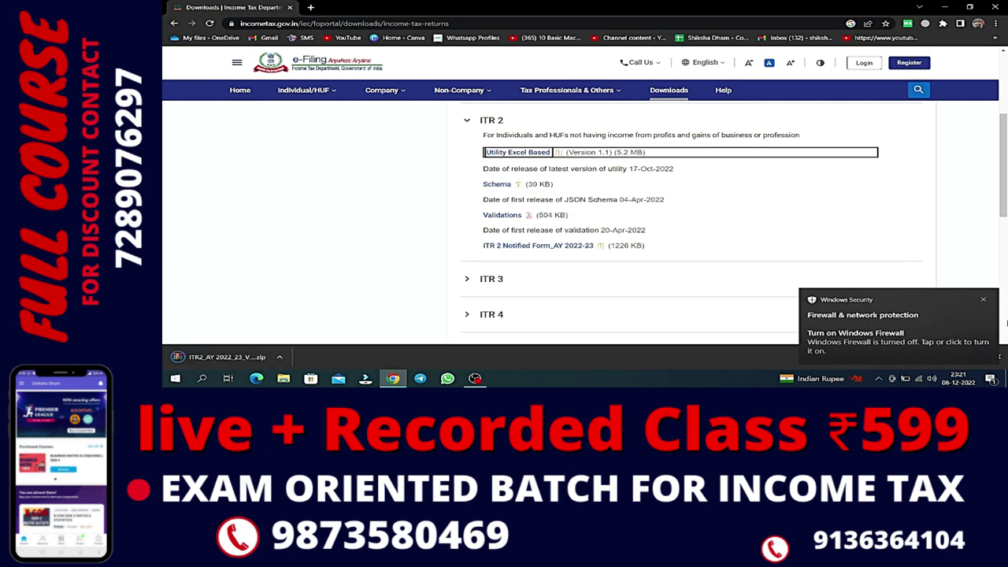
{"action": "left_click", "coordinate": [983, 300]}
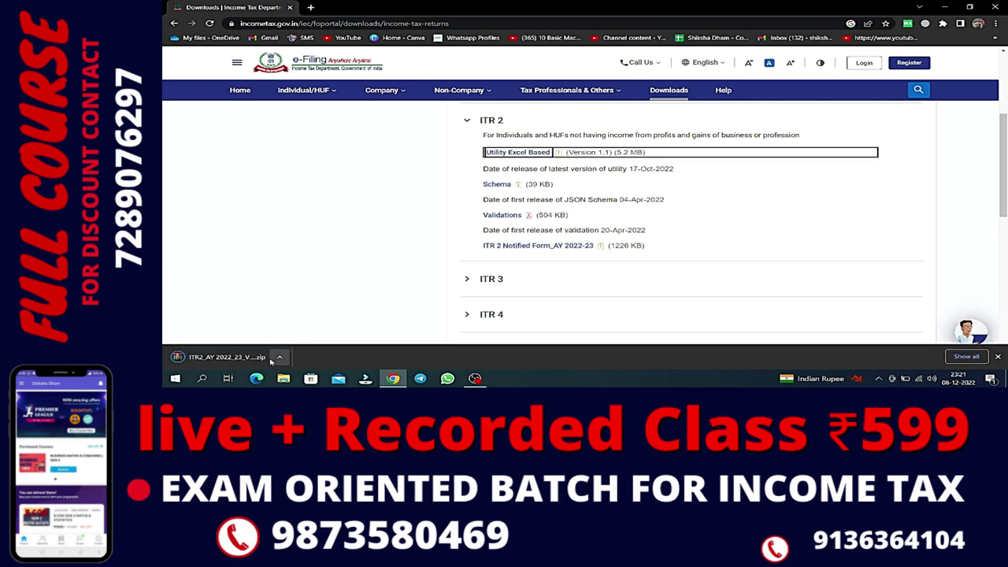
{"action": "left_click", "coordinate": [279, 358]}
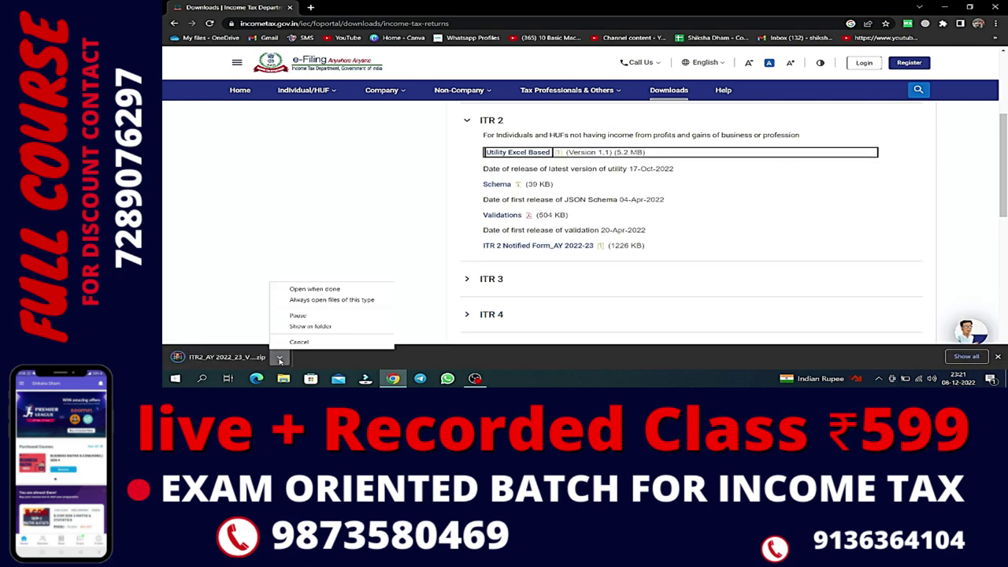
{"action": "left_click", "coordinate": [308, 327]}
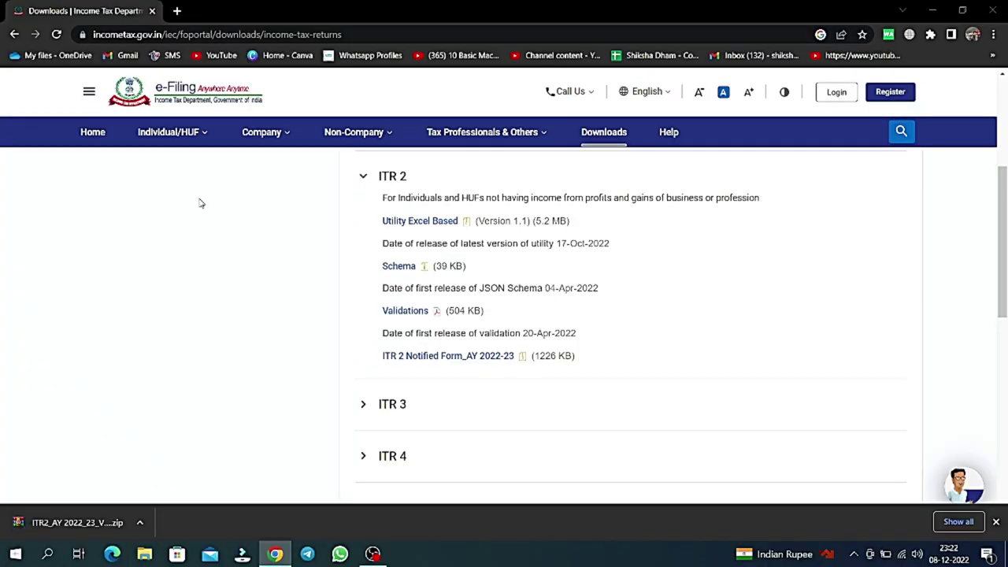
{"action": "key", "text": "super+e"}
- Extract the ITR2 zip in Downloads, replacing old files, and open the ITR2_AY 2022_23_V1.1 folder
{"action": "left_click", "coordinate": [209, 123]}
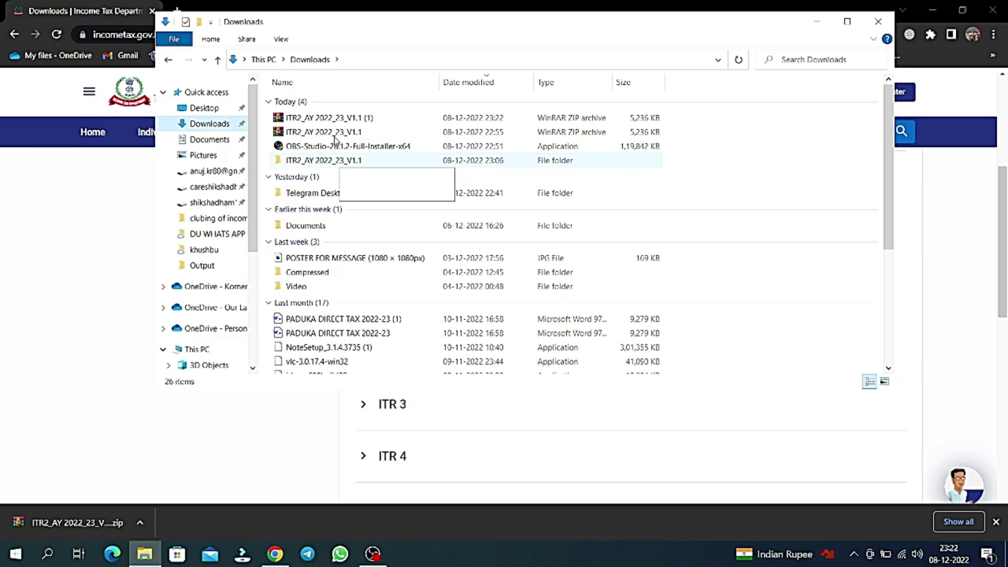
{"action": "left_click", "coordinate": [337, 132]}
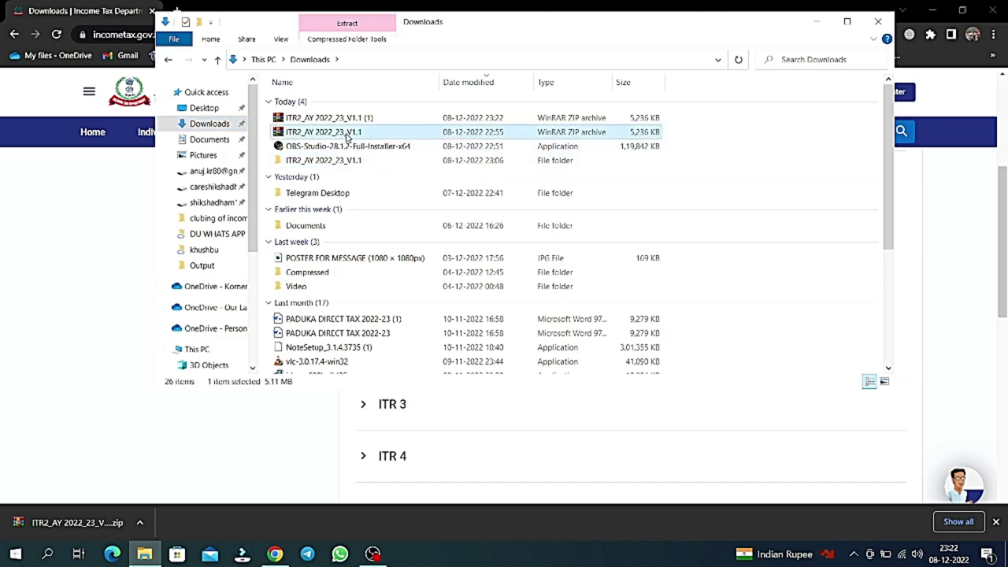
{"action": "right_click", "coordinate": [347, 133]}
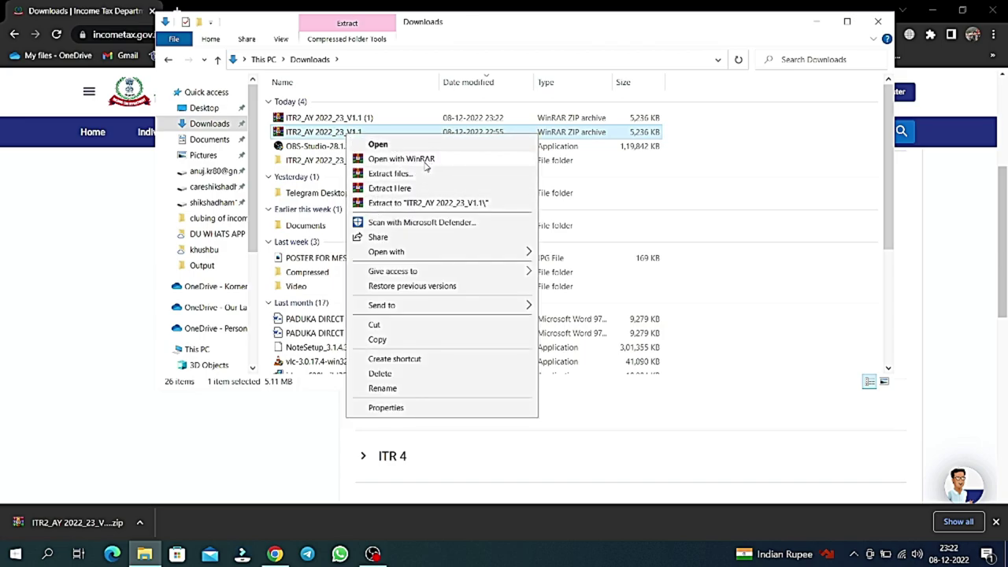
{"action": "left_click", "coordinate": [420, 177]}
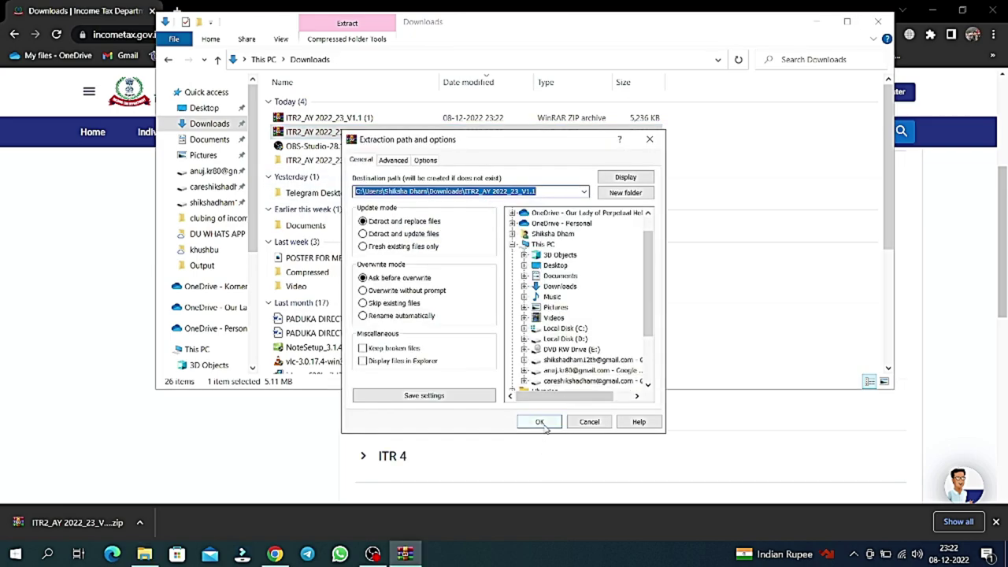
{"action": "left_click", "coordinate": [542, 423]}
{"action": "left_click", "coordinate": [435, 355]}
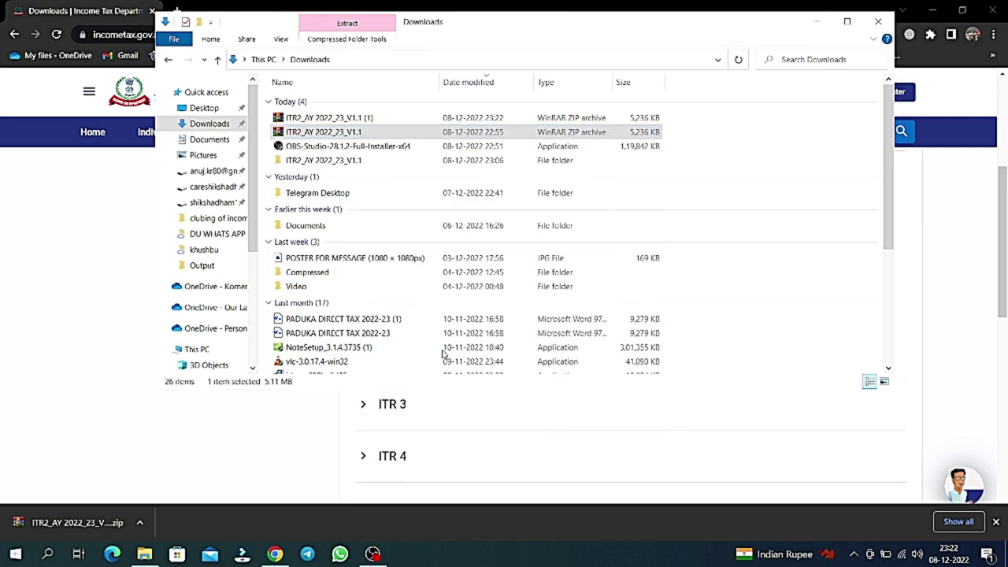
{"action": "double_click", "coordinate": [339, 161]}
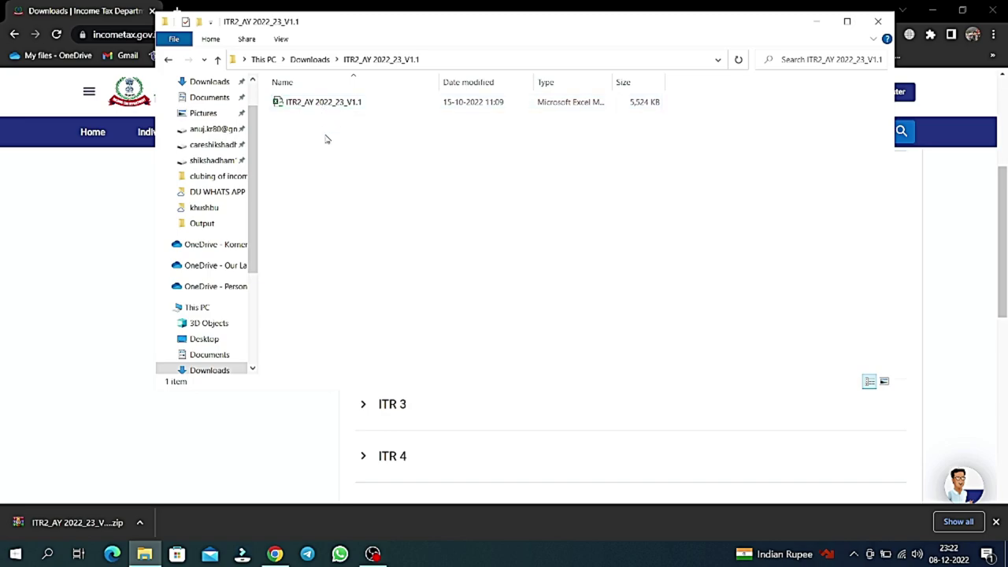
- Open the ITR2_AY 2022_23_V1.1 workbook, acknowledge the instructions notice, and minimize Excel
{"action": "double_click", "coordinate": [324, 105]}
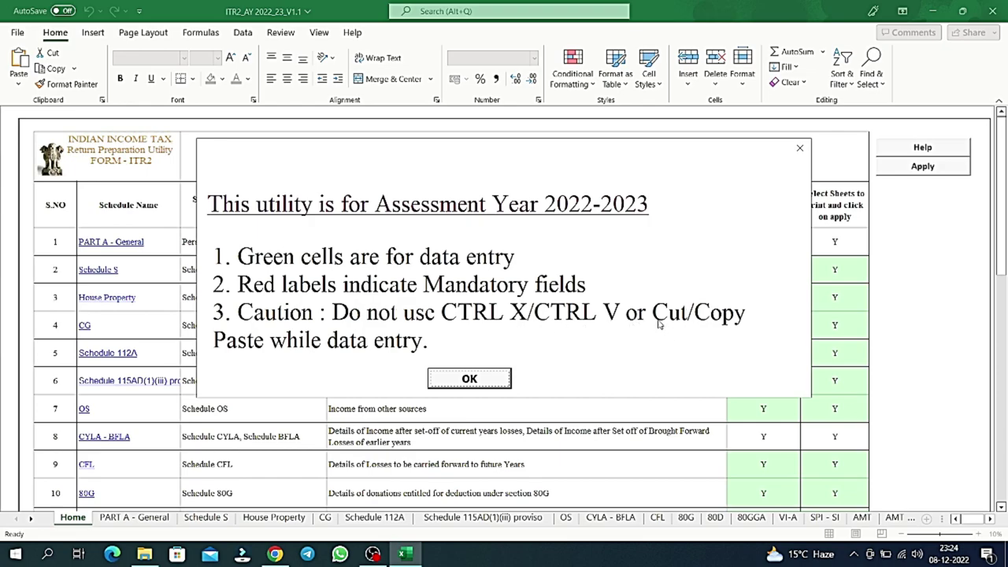
{"action": "left_click", "coordinate": [474, 381]}
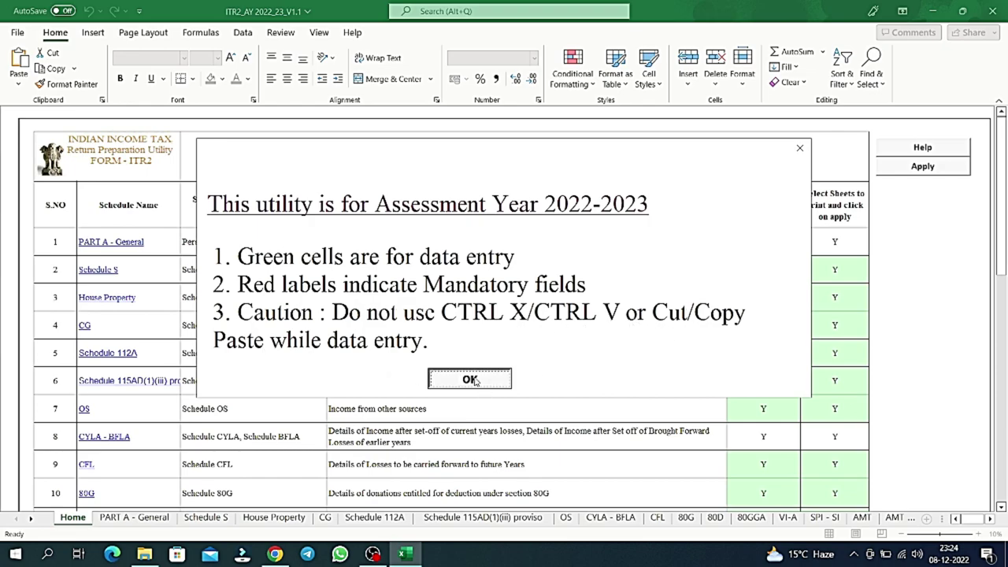
{"action": "left_click", "coordinate": [932, 13]}
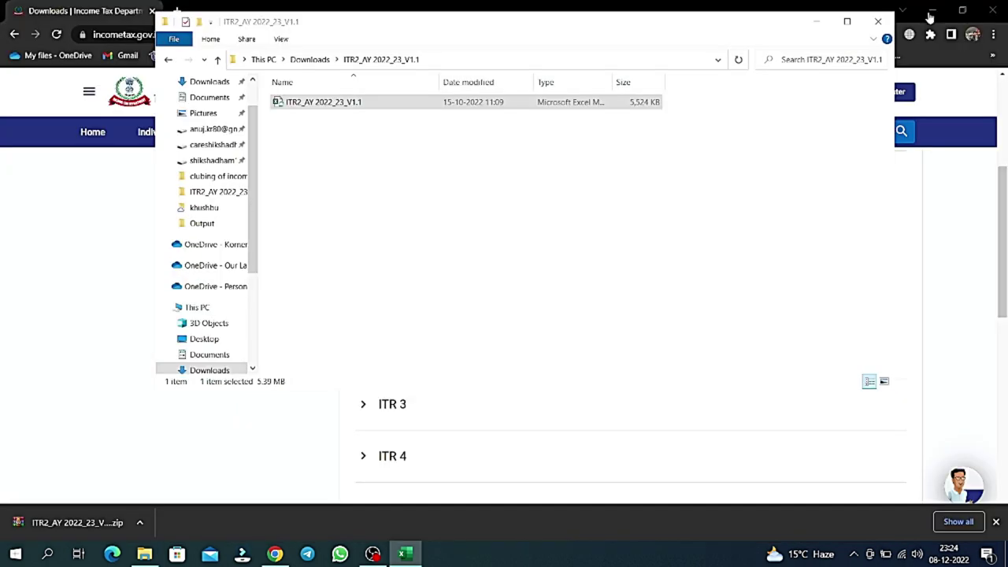
- Unblock the ITR2_AY 2022_23_V1.1 file in its Properties and bring the Excel workbook back
{"action": "right_click", "coordinate": [322, 108]}
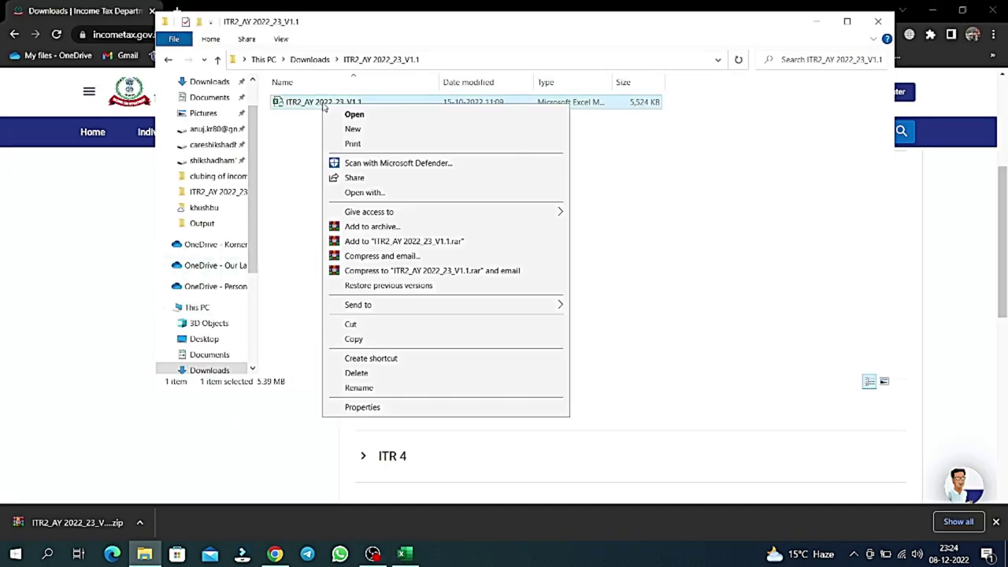
{"action": "left_click", "coordinate": [390, 410]}
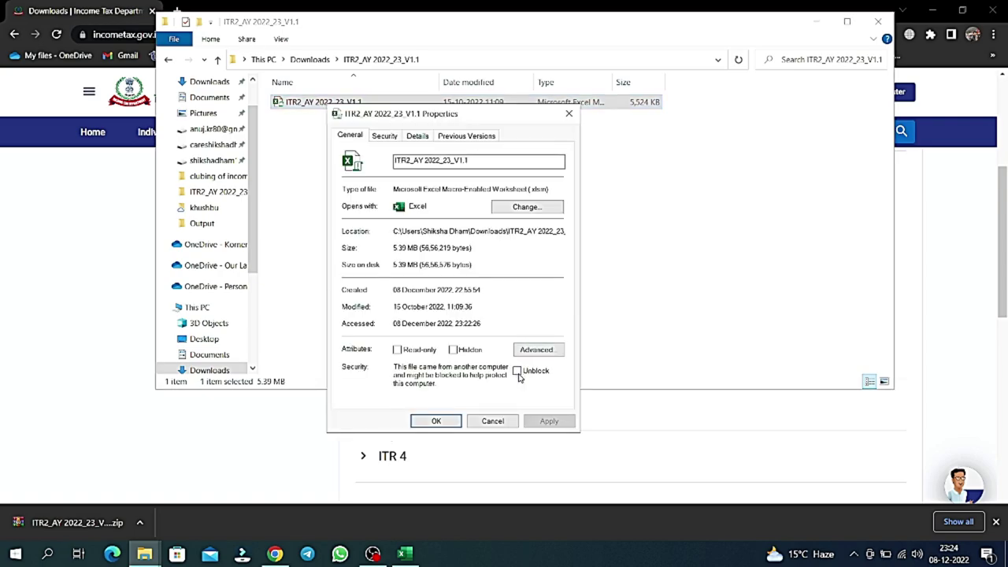
{"action": "left_click", "coordinate": [517, 371]}
{"action": "left_click", "coordinate": [547, 421]}
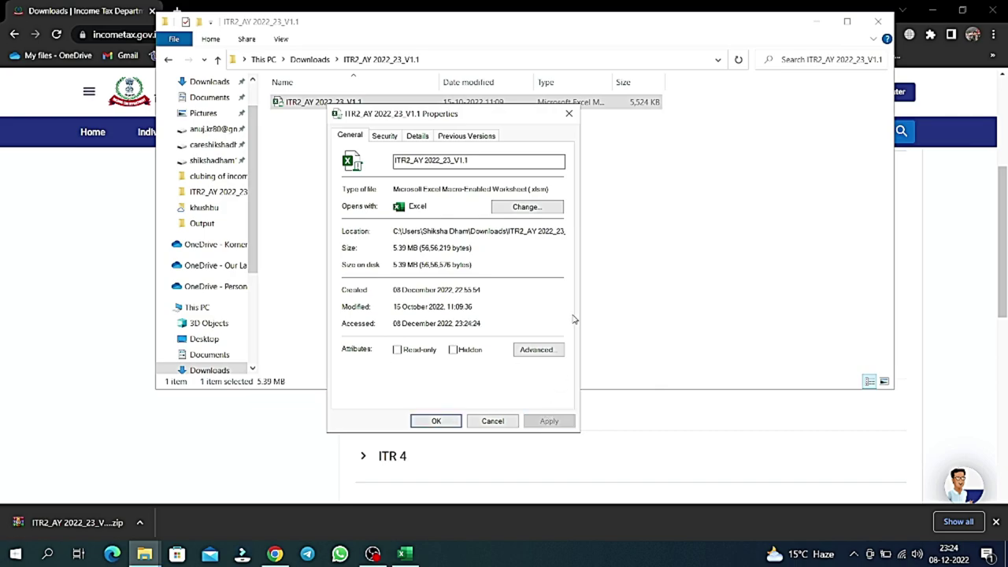
{"action": "left_click", "coordinate": [437, 422]}
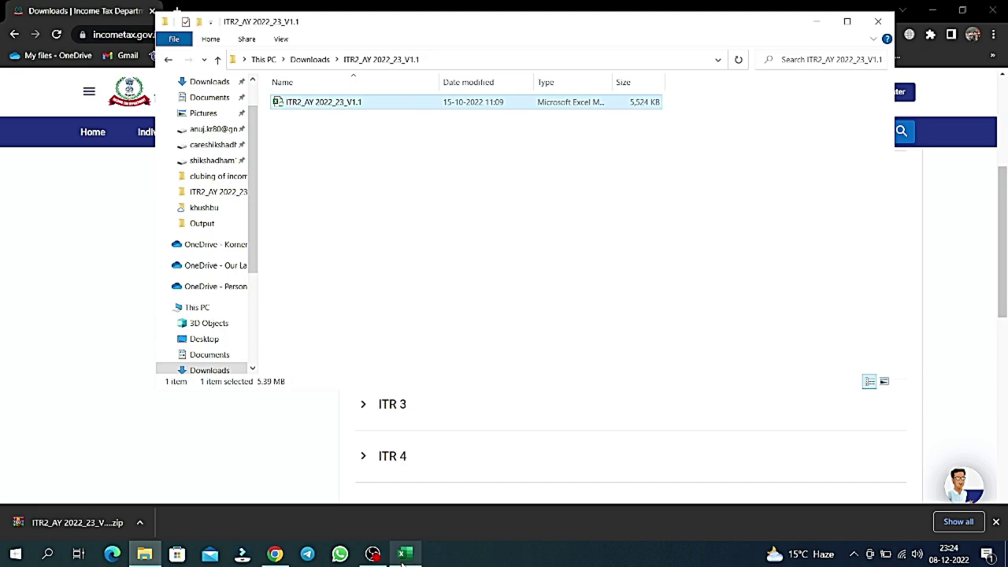
{"action": "mouse_move", "coordinate": [405, 554]}
{"action": "left_click", "coordinate": [415, 504]}
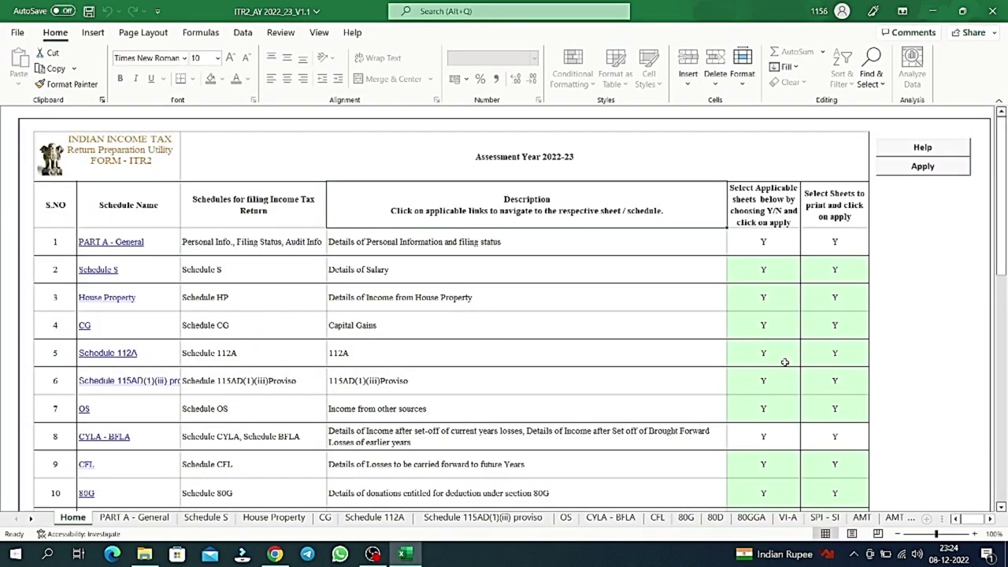
- Scroll through the Home sheet's Assessment Year 2022-23 schedule list
{"action": "left_click", "coordinate": [888, 252]}
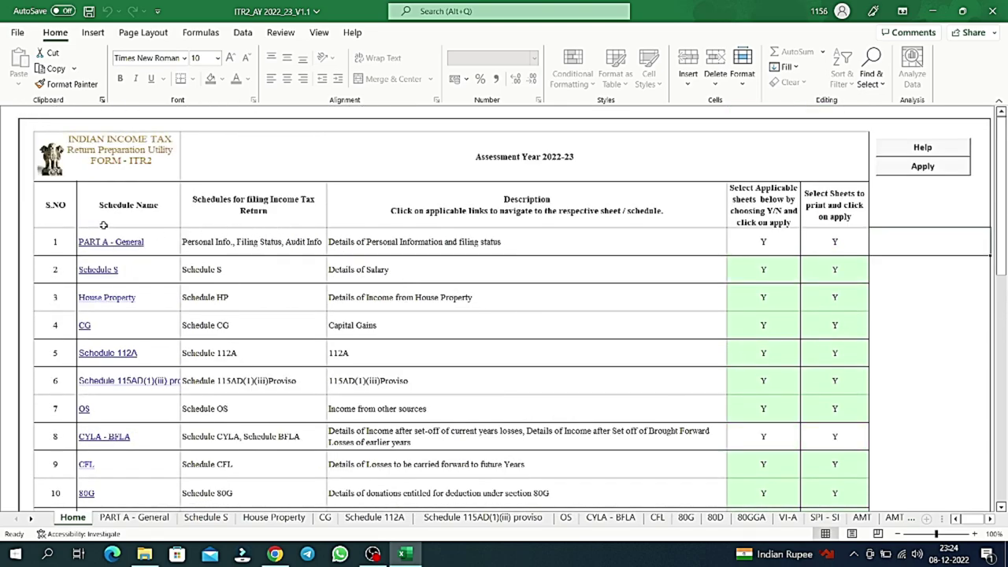
{"action": "scroll", "coordinate": [105, 240], "scroll_direction": "down", "scroll_amount": 3}
{"action": "scroll", "coordinate": [105, 240], "scroll_direction": "down", "scroll_amount": 7}
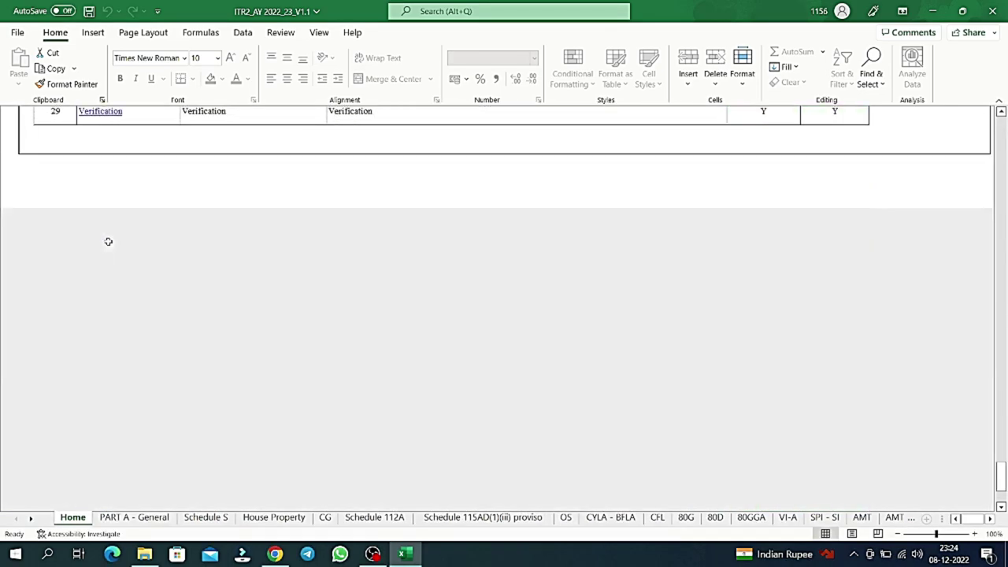
{"action": "scroll", "coordinate": [106, 244], "scroll_direction": "up", "scroll_amount": 2}
{"action": "scroll", "coordinate": [106, 244], "scroll_direction": "up", "scroll_amount": 3}
{"action": "scroll", "coordinate": [107, 245], "scroll_direction": "up", "scroll_amount": 3}
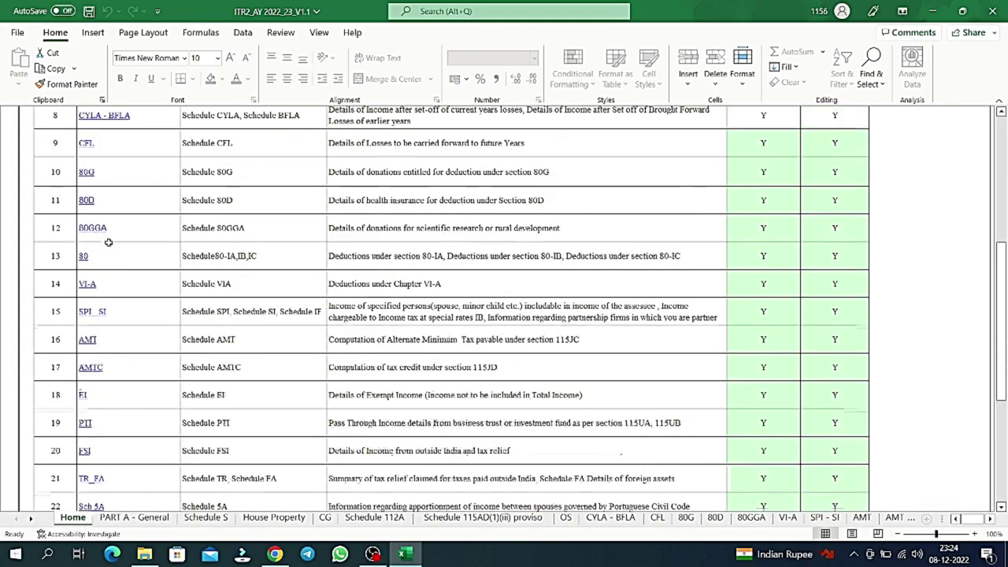
{"action": "scroll", "coordinate": [109, 246], "scroll_direction": "up", "scroll_amount": 3}
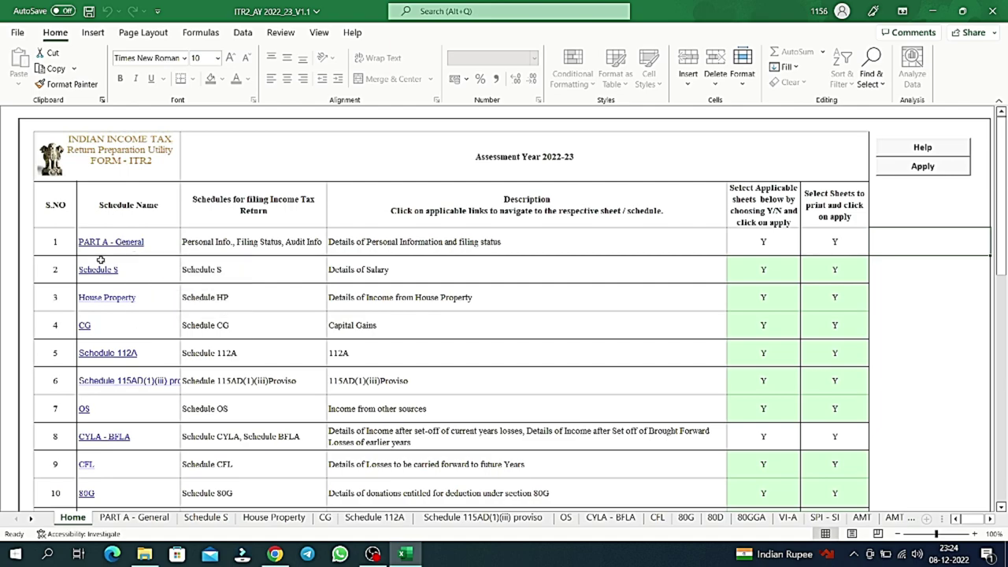
- Browse the PART A - General, Schedule S and House Property tabs, then open PART A - General from the index
{"action": "left_click", "coordinate": [138, 517]}
{"action": "left_click", "coordinate": [206, 517]}
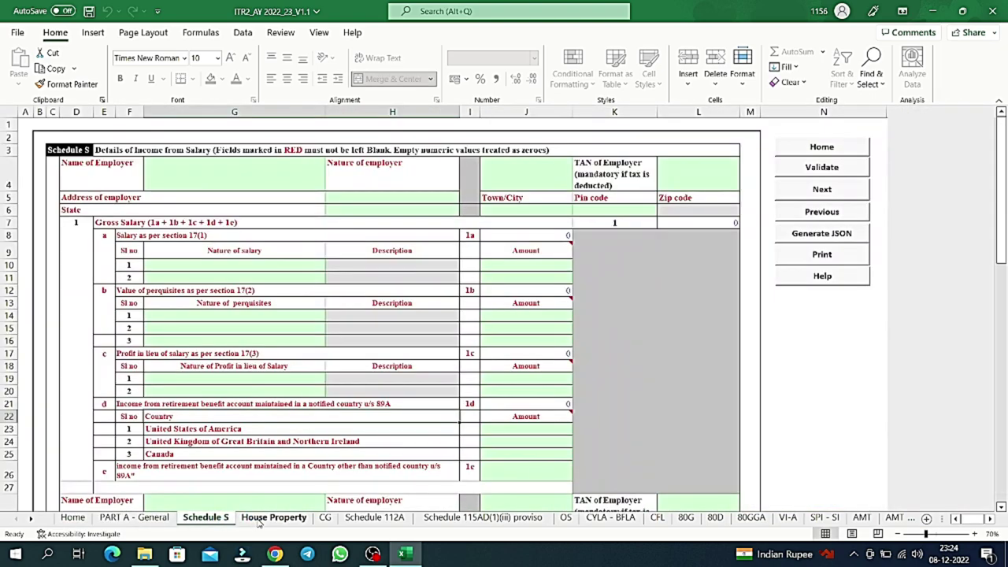
{"action": "left_click", "coordinate": [256, 517]}
{"action": "left_click", "coordinate": [73, 517]}
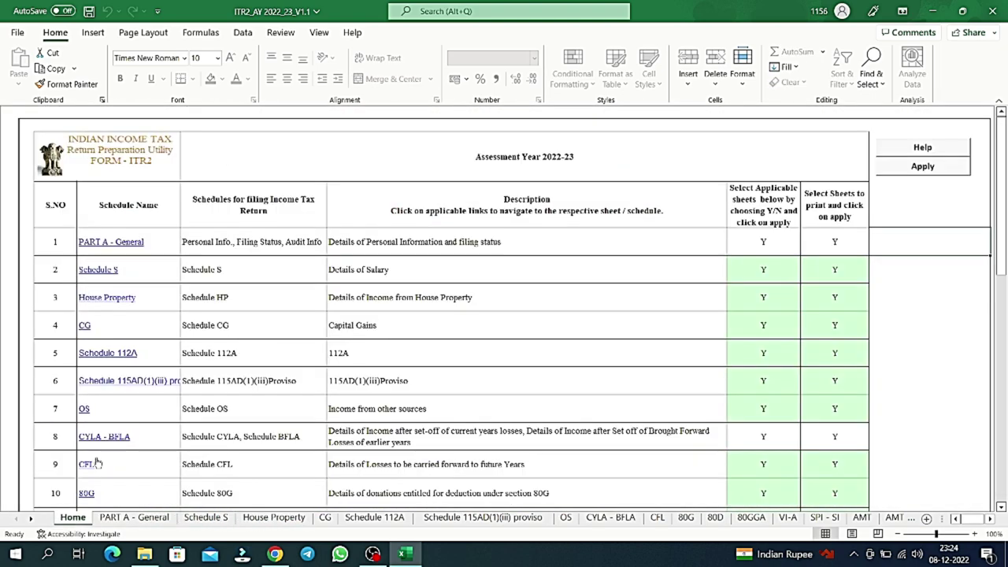
{"action": "left_click", "coordinate": [110, 243]}
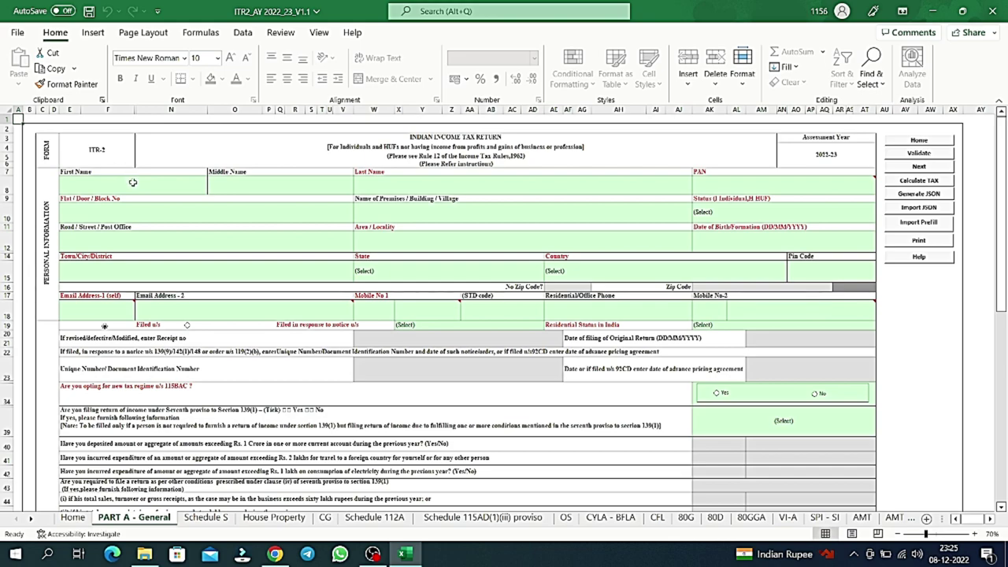
- Start editing the First Name cell, keeping the font size at 10
{"action": "double_click", "coordinate": [134, 182]}
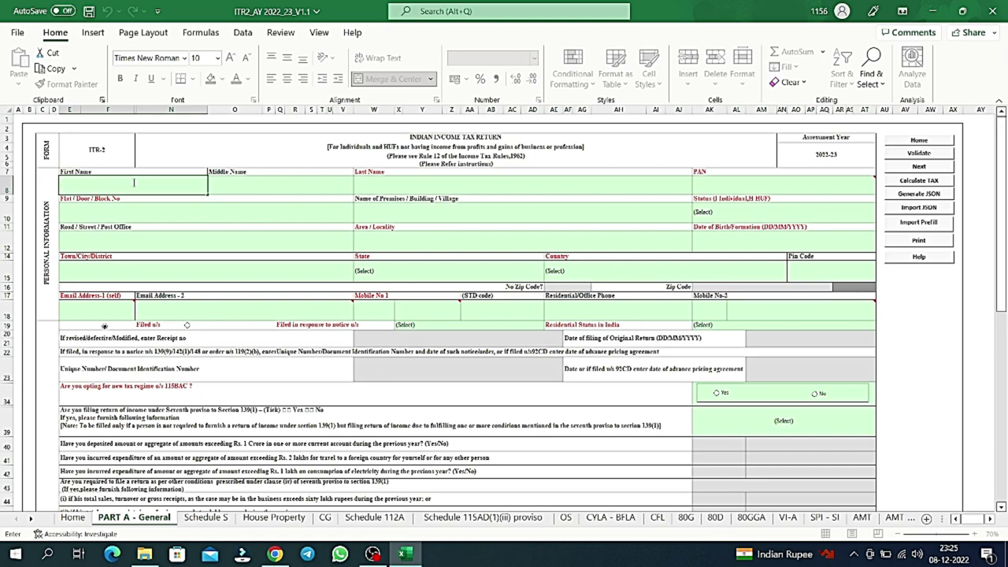
{"action": "left_click", "coordinate": [217, 60]}
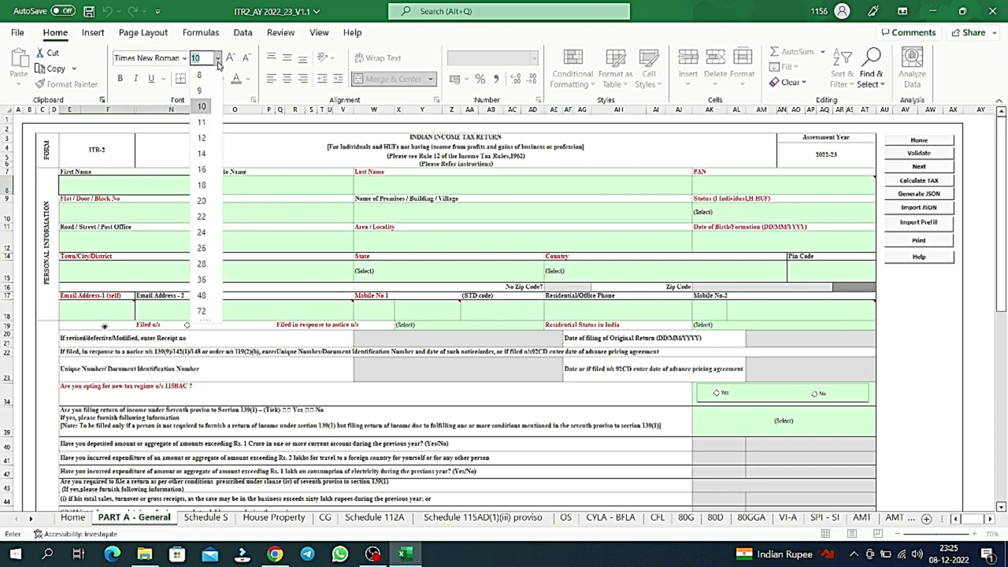
{"action": "key", "text": "Escape"}
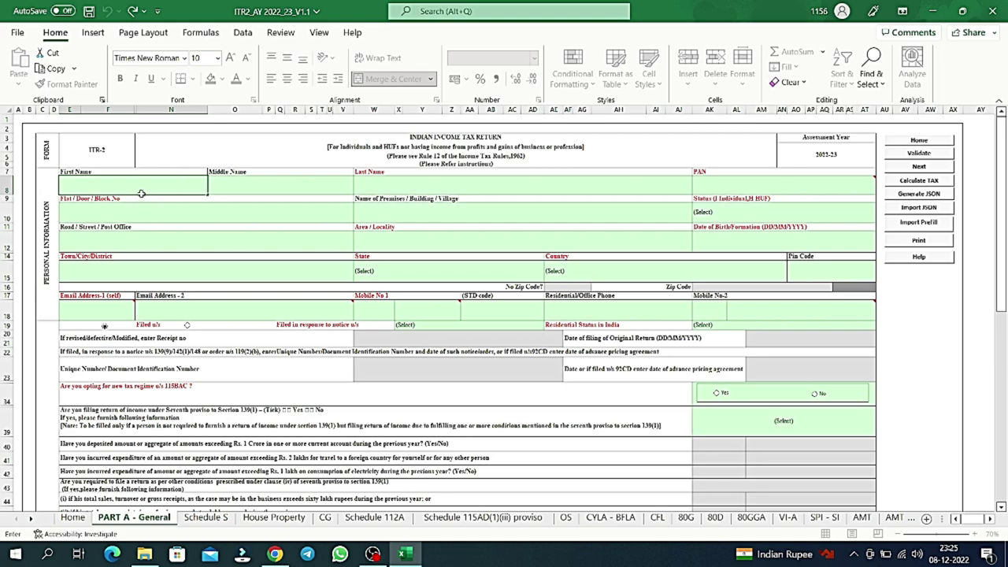
{"action": "left_click", "coordinate": [218, 59]}
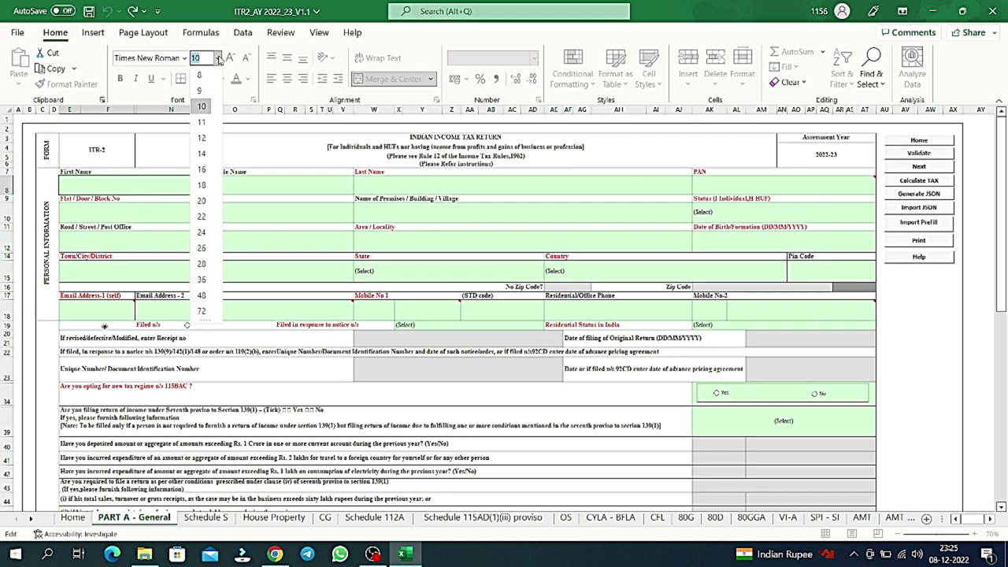
{"action": "left_click", "coordinate": [162, 185]}
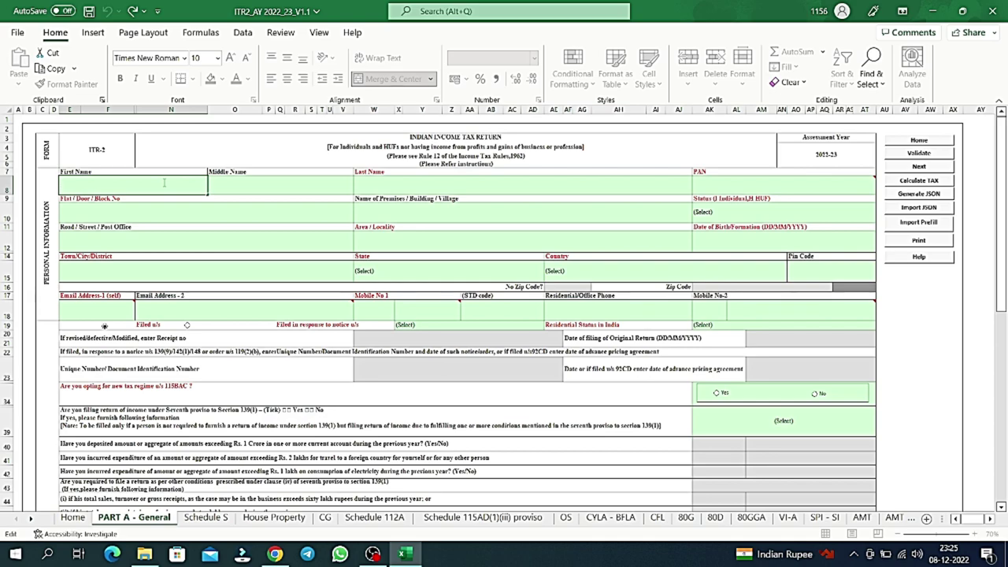
- Enter the taxpayer's first name and middle name, erasing a stray entry in Last Name
{"action": "key", "text": "Tab"}
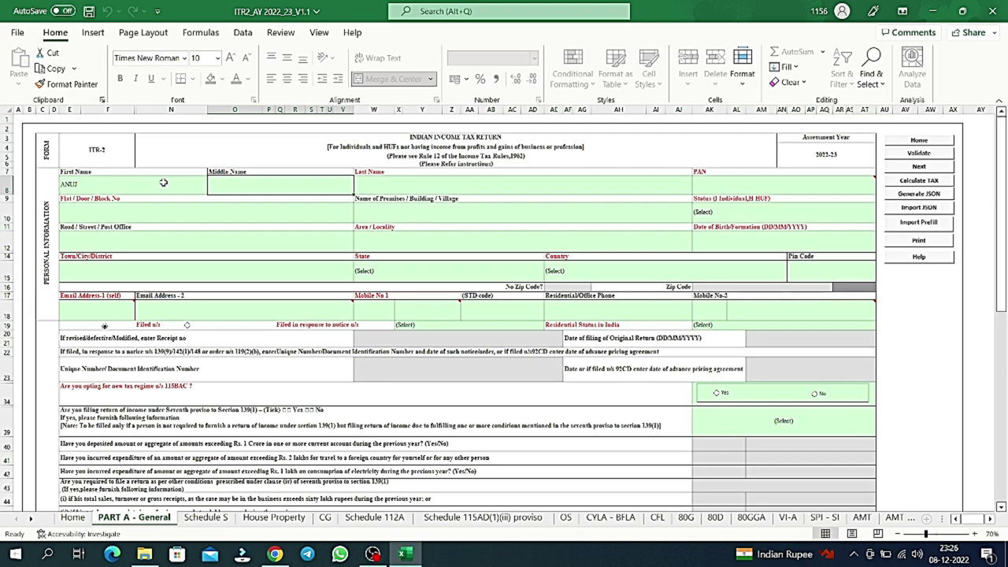
{"action": "key", "text": "Tab"}
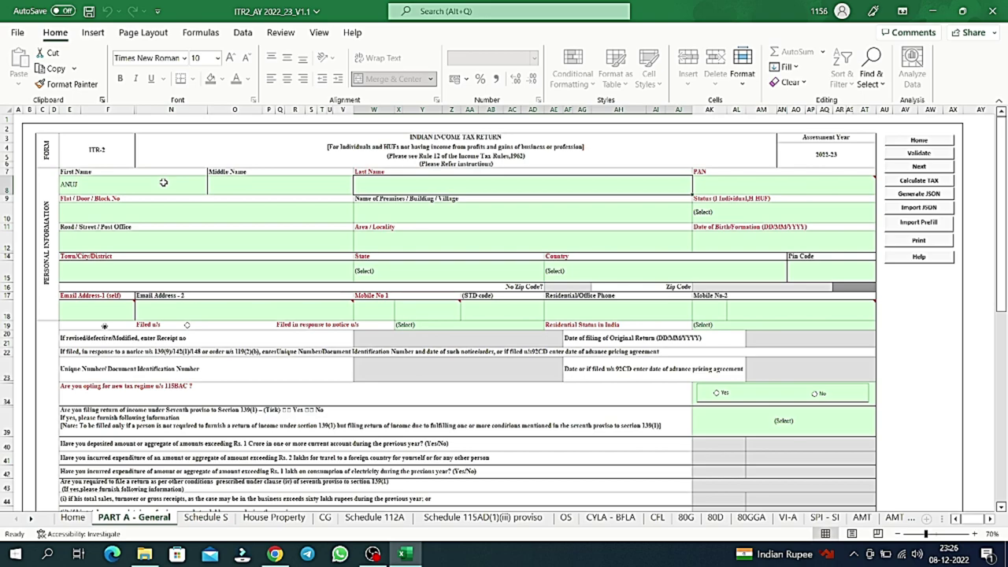
{"action": "type", "text": "SINGG"}
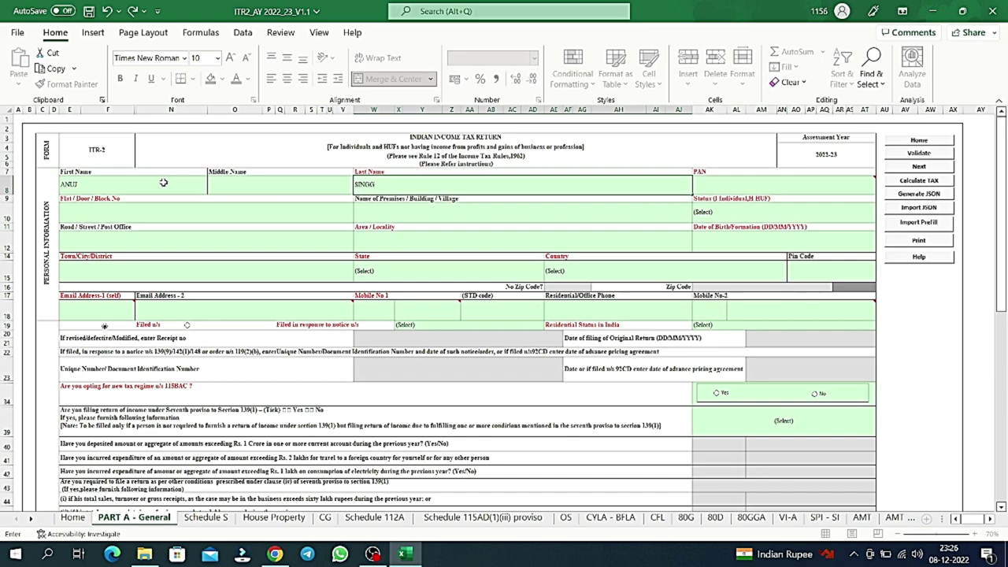
{"action": "key", "text": "BackSpace"}
{"action": "key", "text": "BackSpace"}
{"action": "key", "text": "BackSpace"}
{"action": "left_click", "coordinate": [236, 181]}
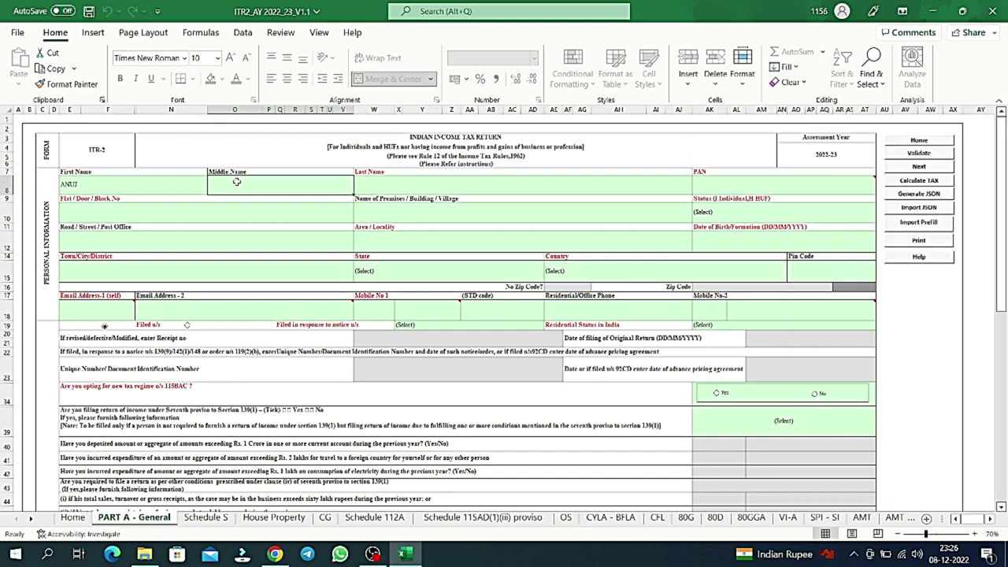
{"action": "key", "text": "Tab"}
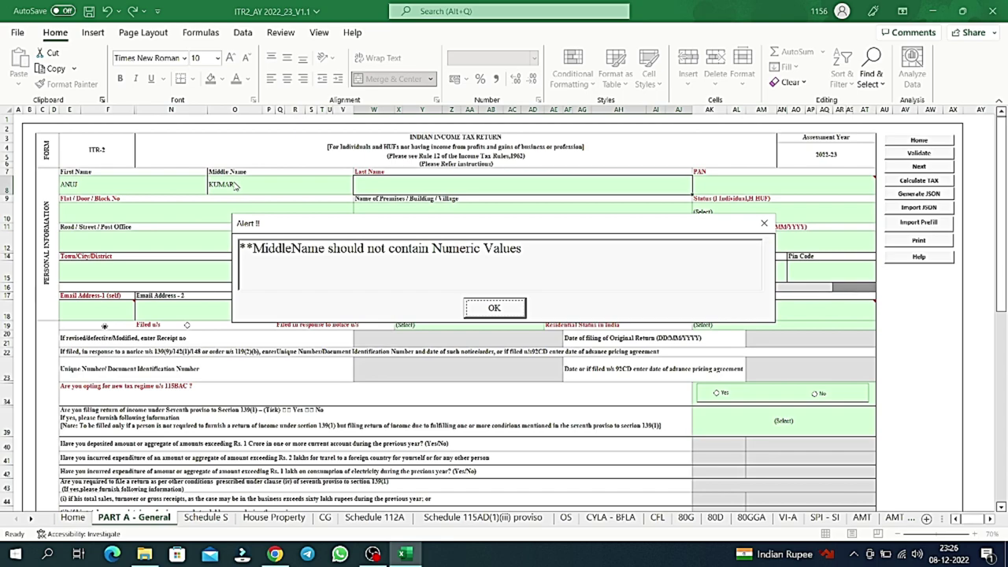
- Dismiss the numeric-values alert and enter the taxpayer's last name, leaving Middle Name blank
{"action": "left_click", "coordinate": [496, 307]}
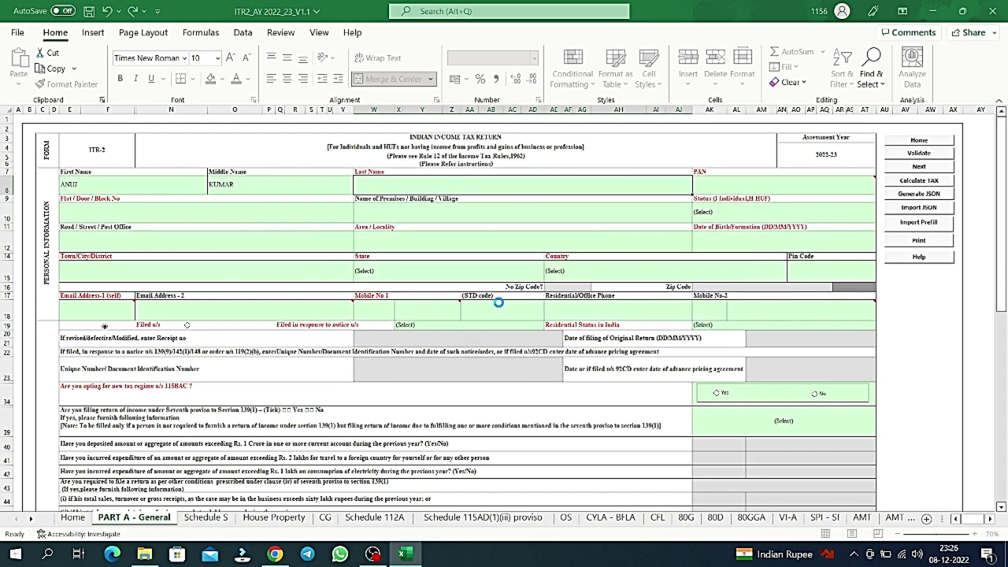
{"action": "left_click", "coordinate": [428, 185]}
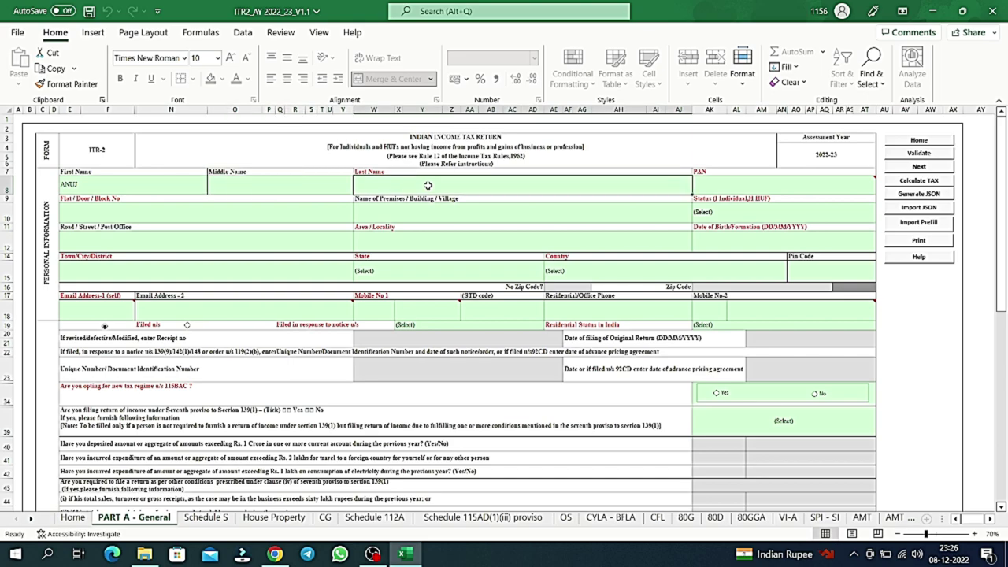
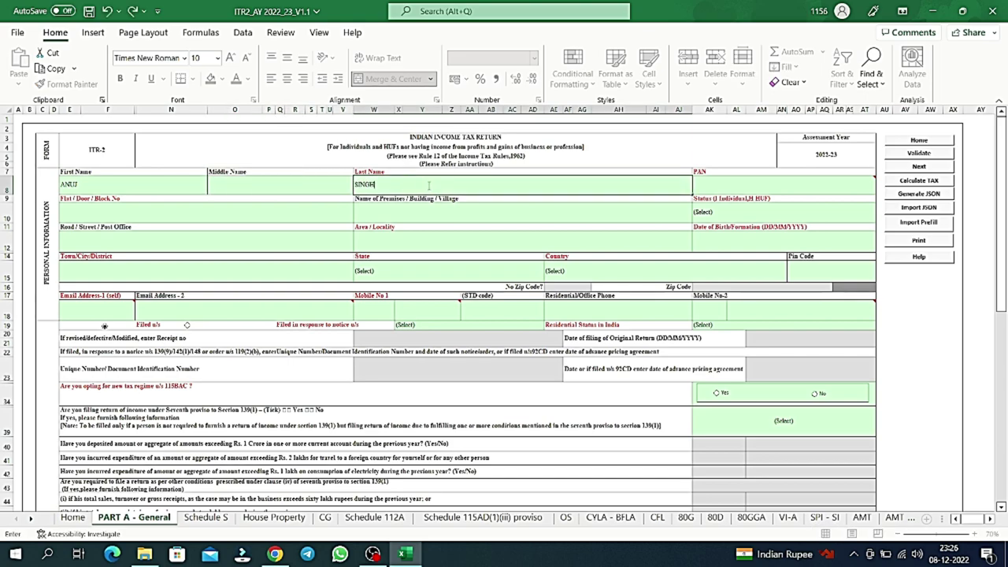
{"action": "left_click", "coordinate": [721, 180]}
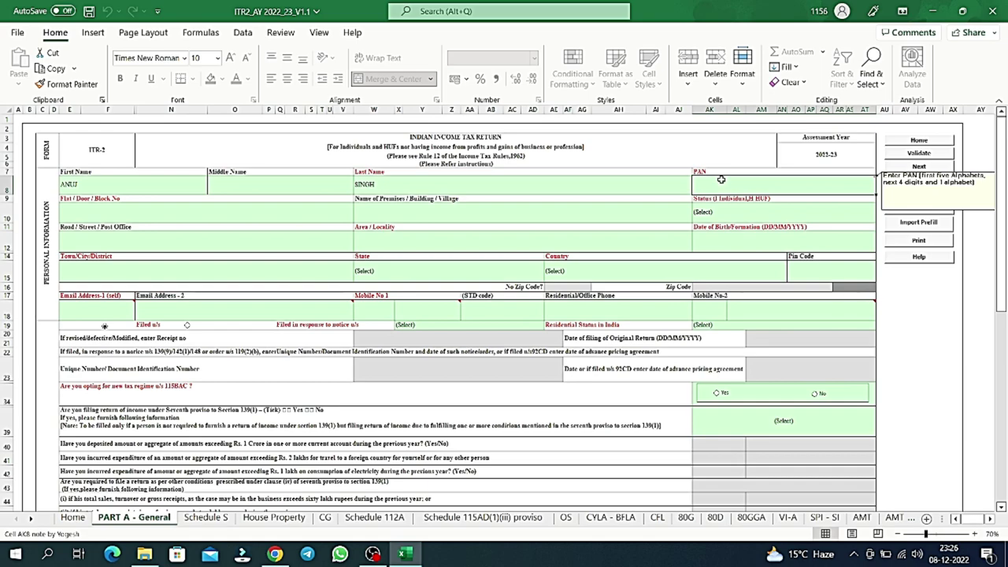
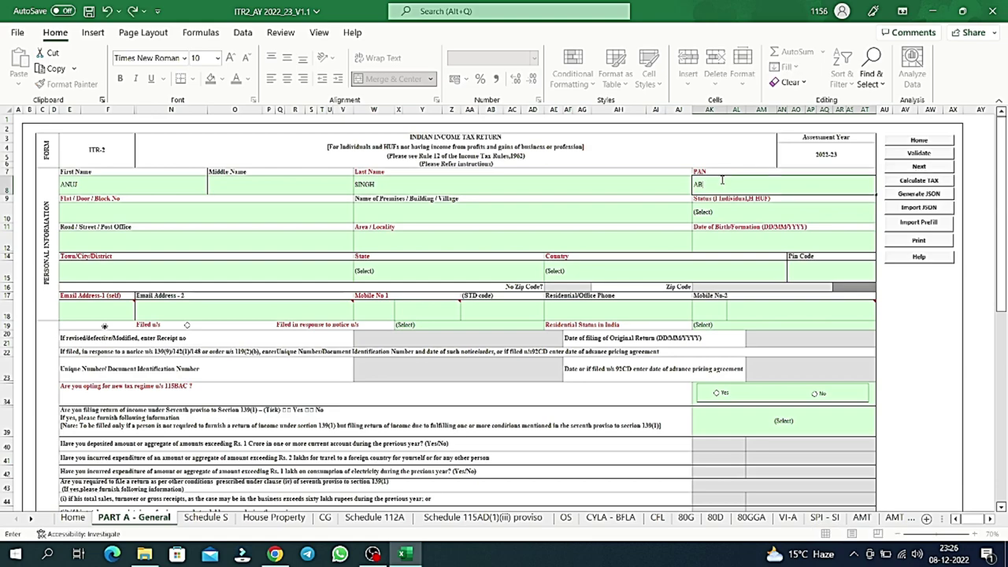
- Enter the taxpayer's PAN and the Flat/Door/Block No
{"action": "left_click", "coordinate": [149, 213]}
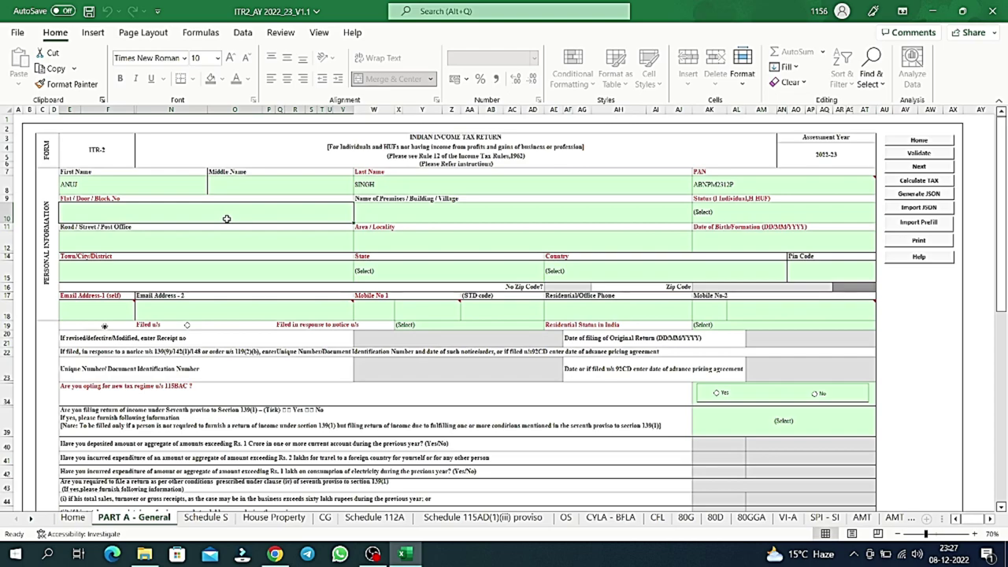
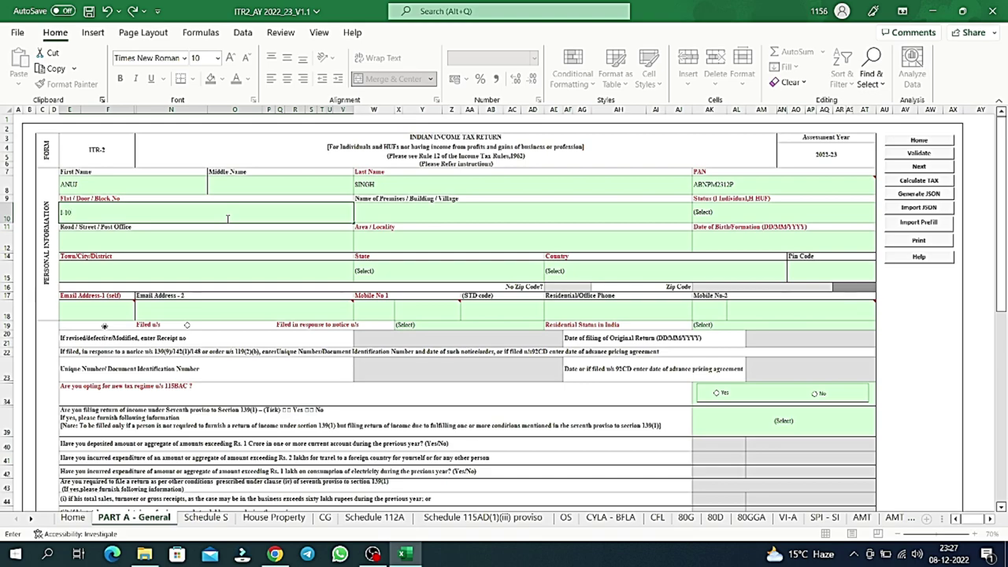
{"action": "left_click", "coordinate": [437, 215]}
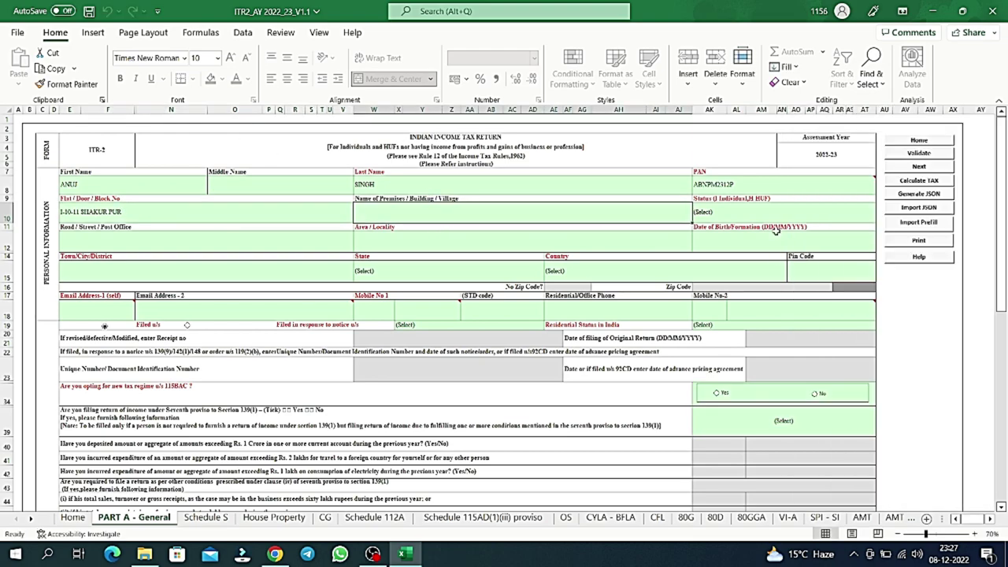
- Set the Status to I-INDIVIDUAL
{"action": "left_click", "coordinate": [754, 215]}
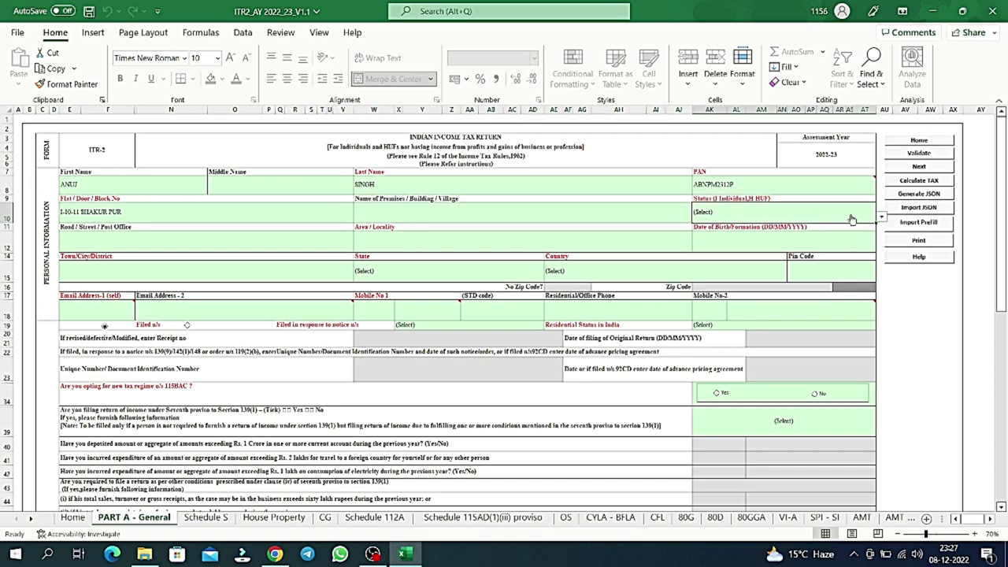
{"action": "left_click", "coordinate": [880, 217]}
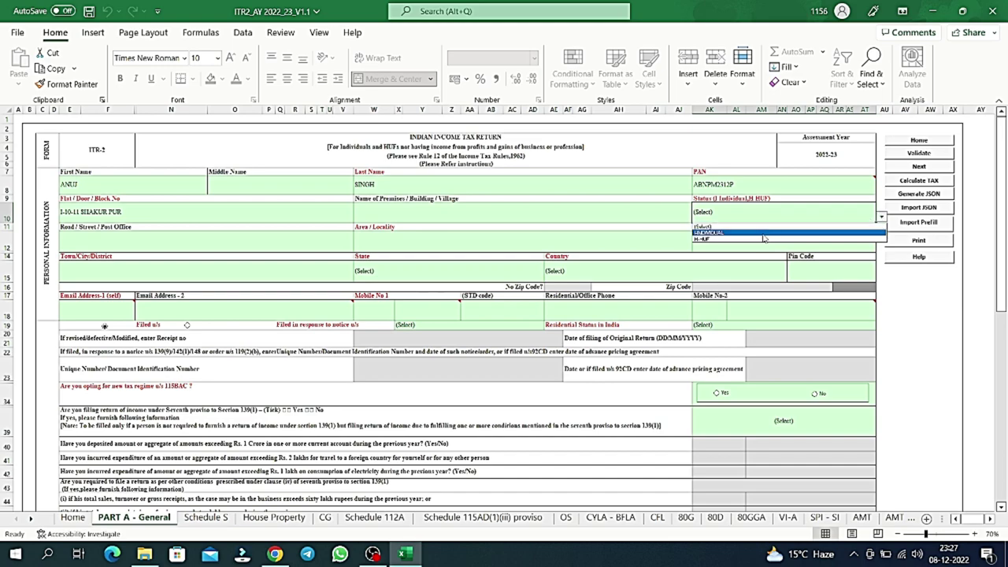
{"action": "left_click", "coordinate": [757, 226]}
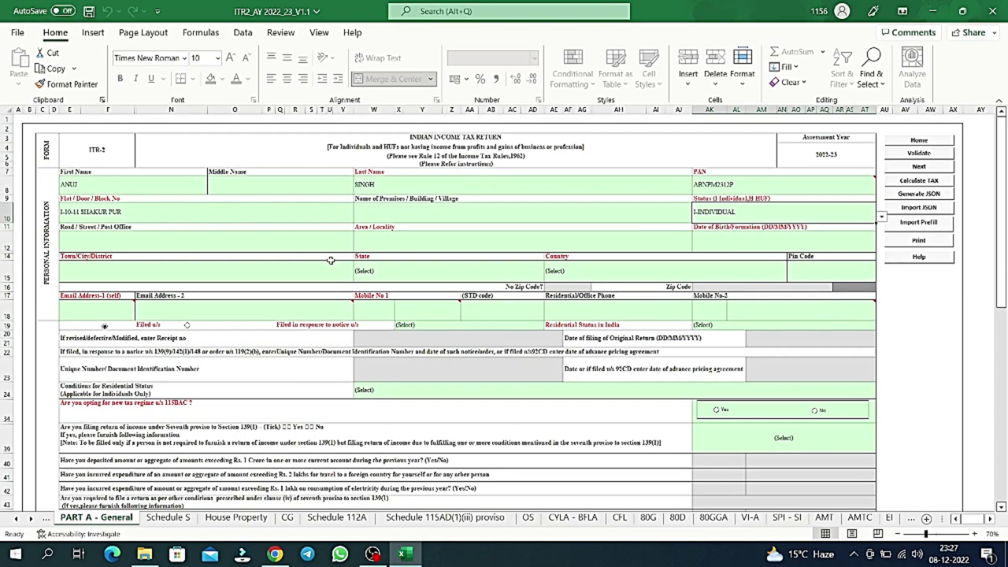
- Enter the Road/Street/Post Office, correcting the mistyped letters
{"action": "left_click", "coordinate": [209, 245]}
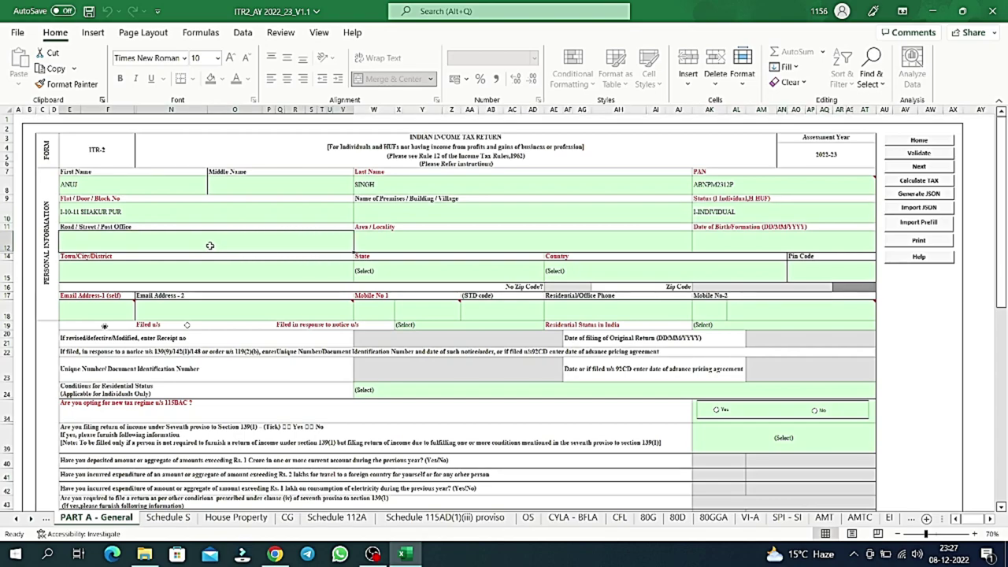
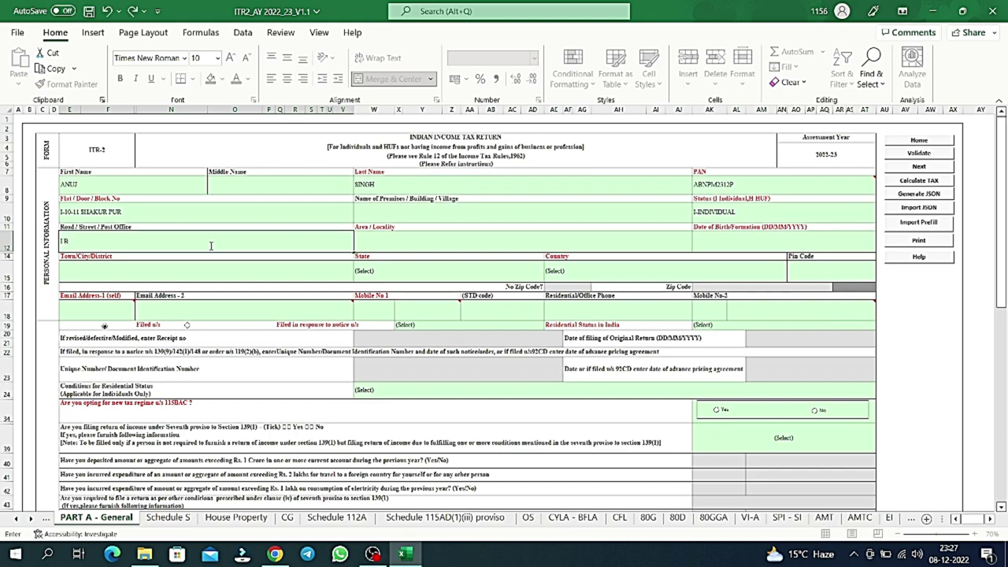
{"action": "left_click", "coordinate": [408, 241]}
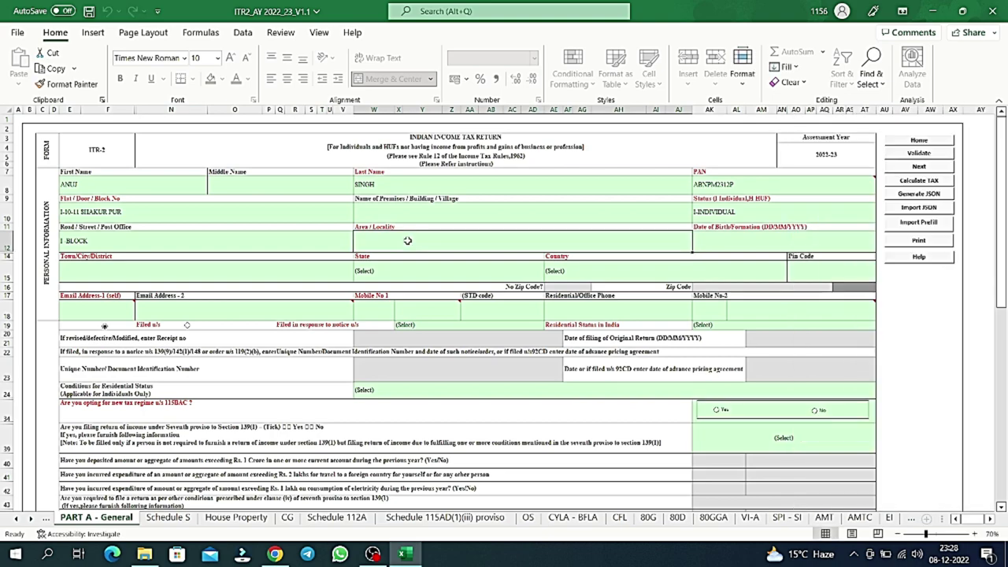
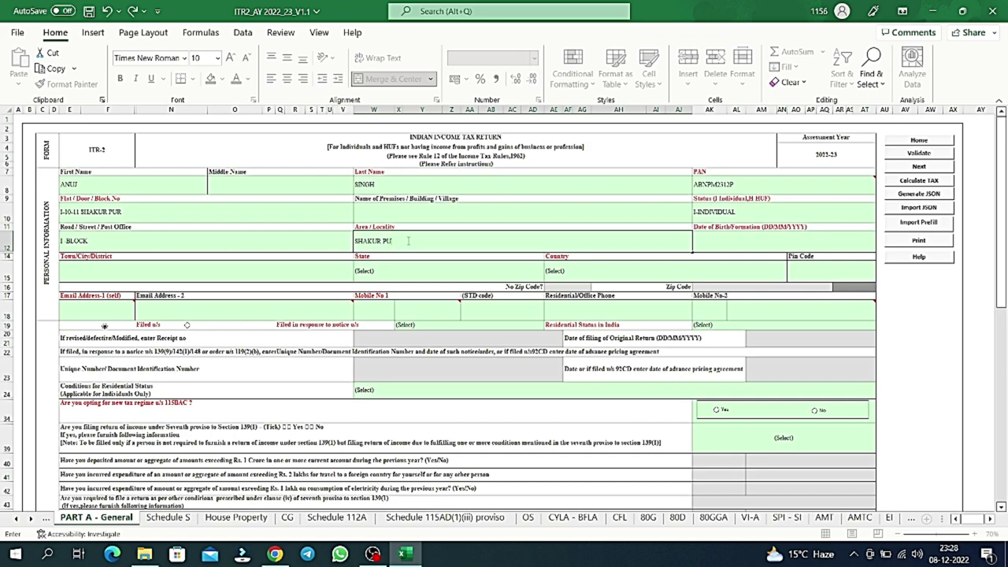
- Fill in the Area/Locality and the taxpayer's date of birth
{"action": "left_click", "coordinate": [719, 239]}
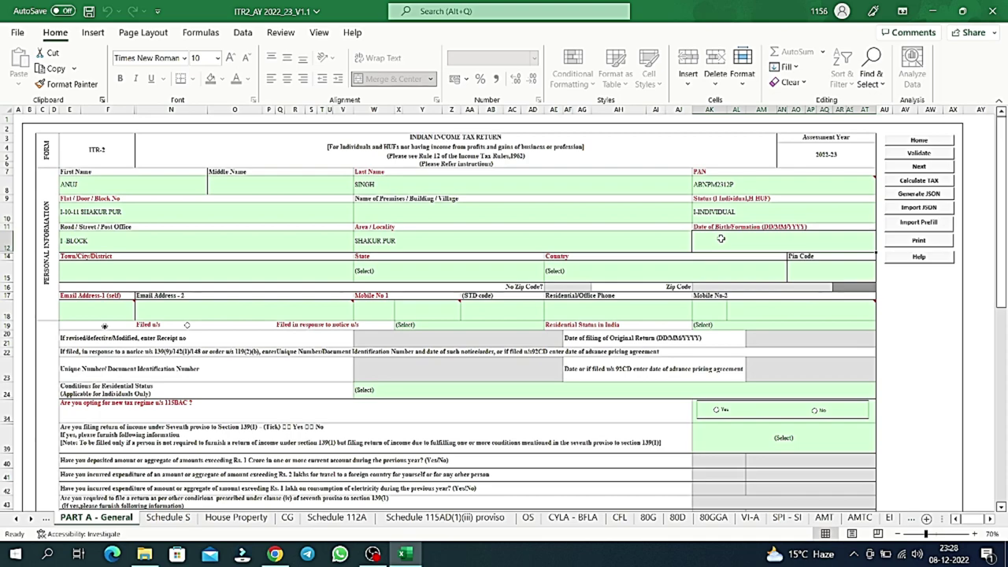
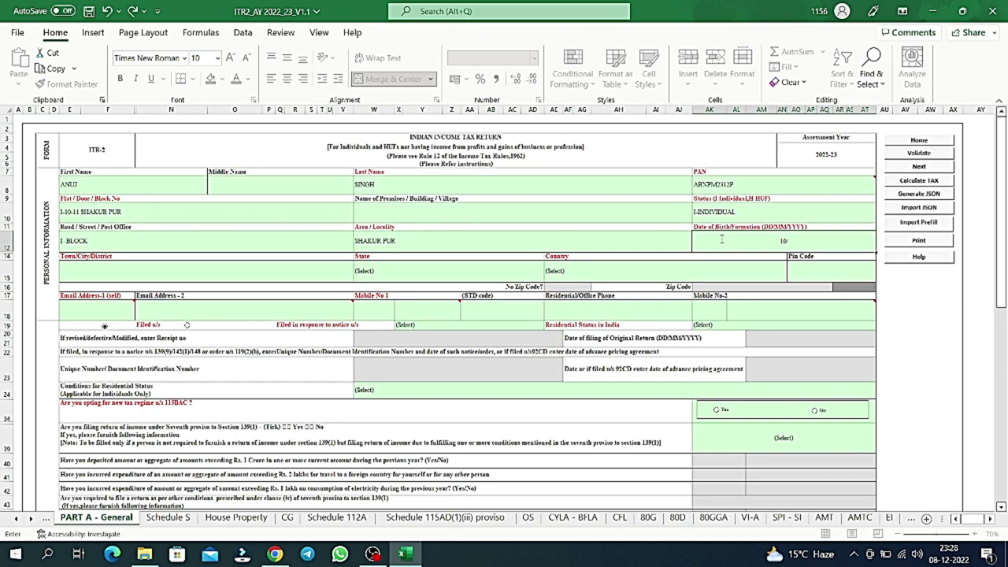
- Enter the town in Town/City/District and delete its stray leading T
{"action": "left_click", "coordinate": [151, 268]}
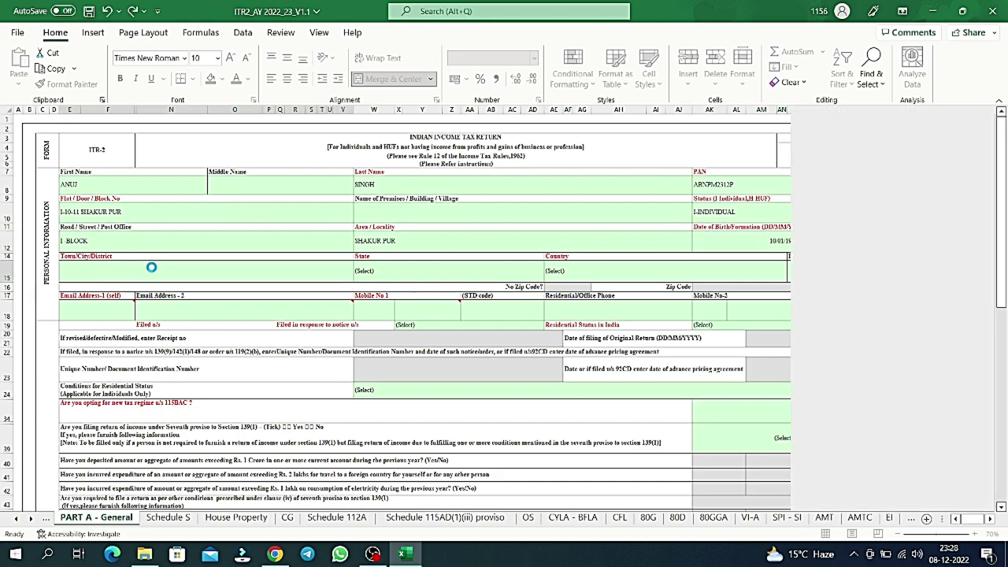
{"action": "type", "text": "RO"}
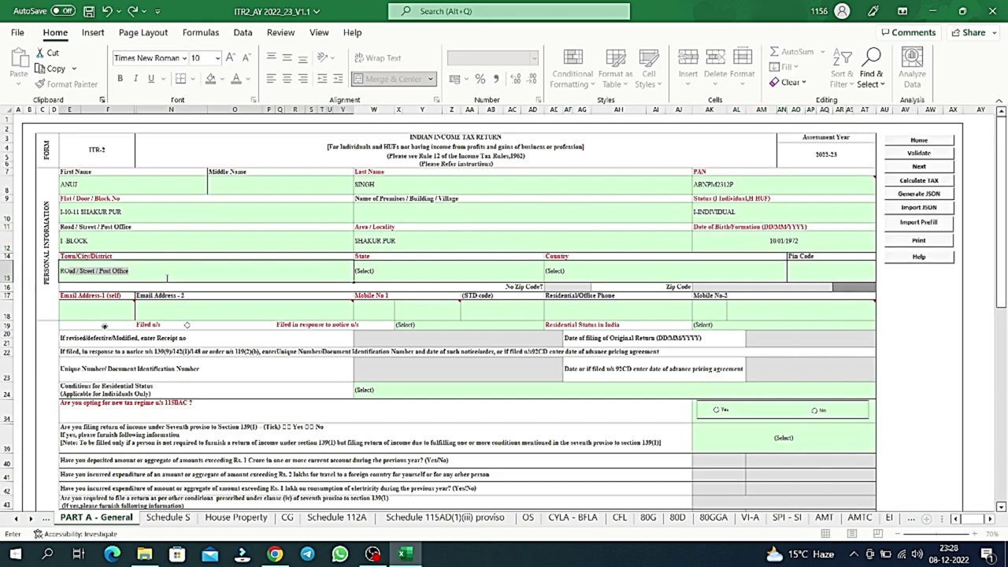
{"action": "type", "text": "H"}
{"action": "type", "text": "T"}
{"action": "type", "text": "R"}
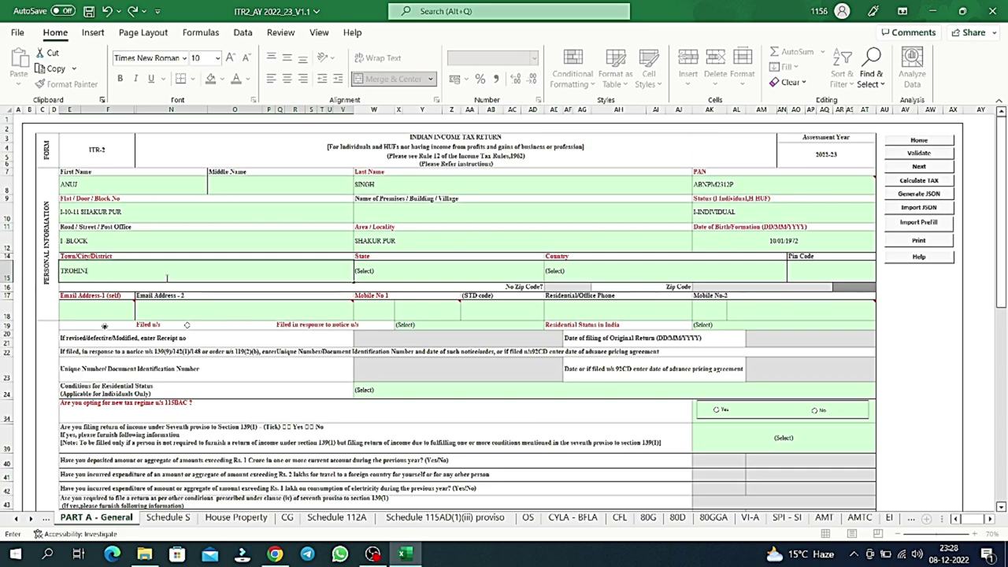
{"action": "key", "text": "Tab"}
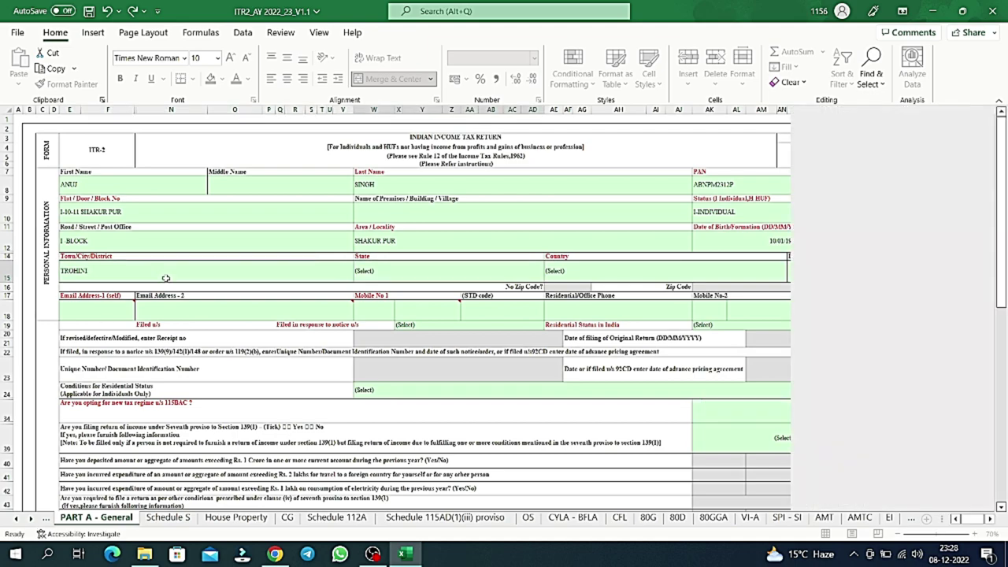
{"action": "left_click", "coordinate": [63, 268]}
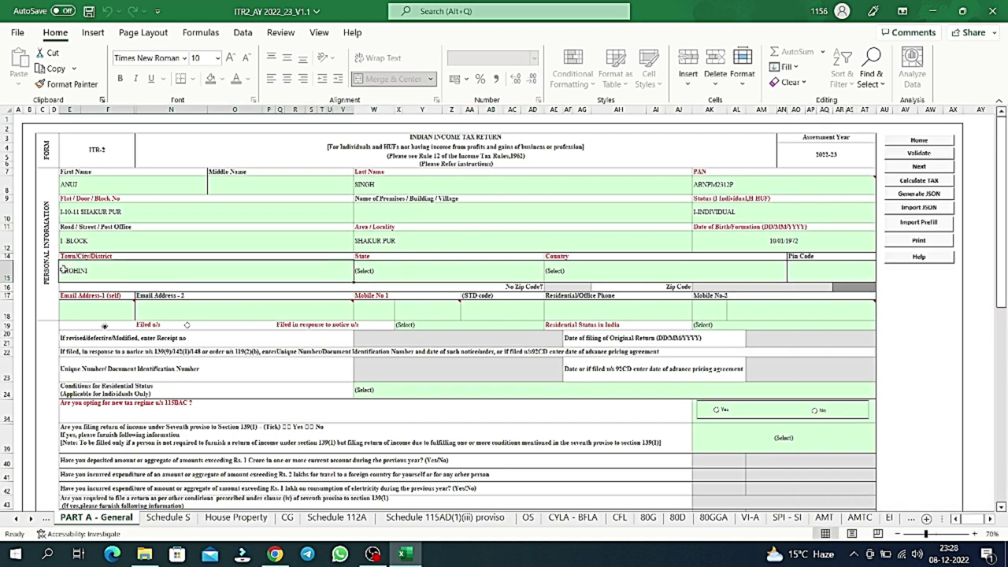
{"action": "double_click", "coordinate": [63, 269]}
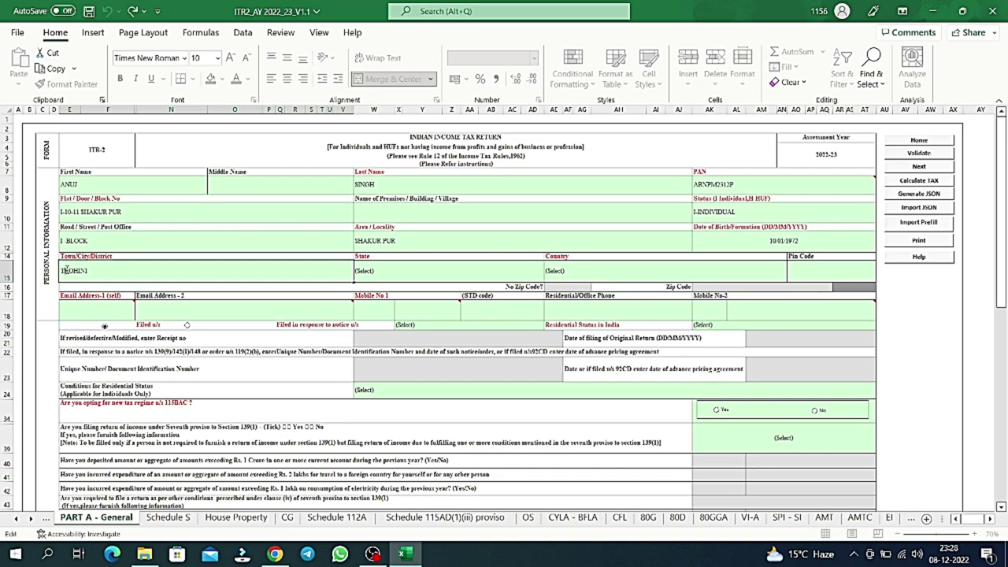
{"action": "key", "text": "BackSpace"}
{"action": "left_click", "coordinate": [387, 273]}
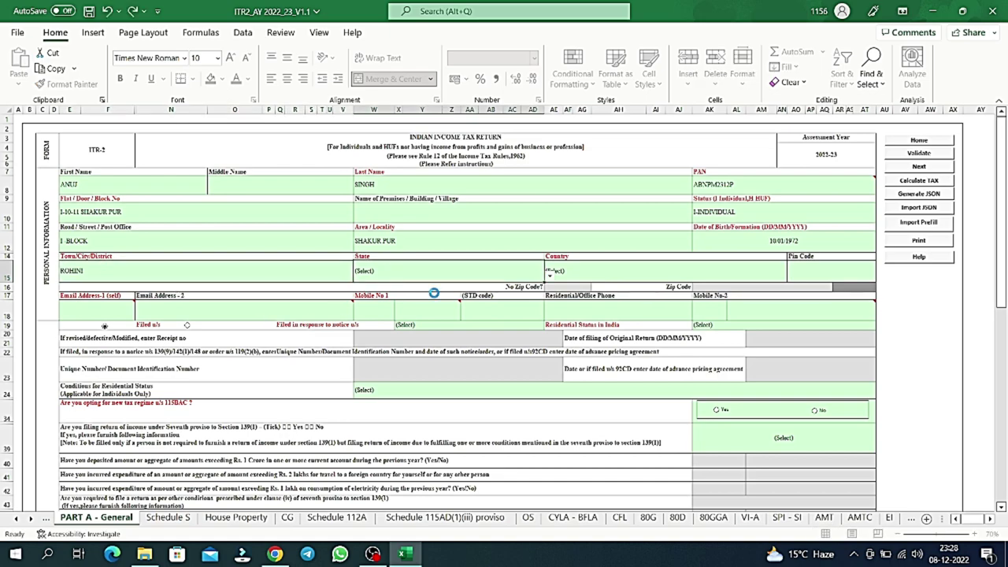
{"action": "left_click", "coordinate": [549, 274]}
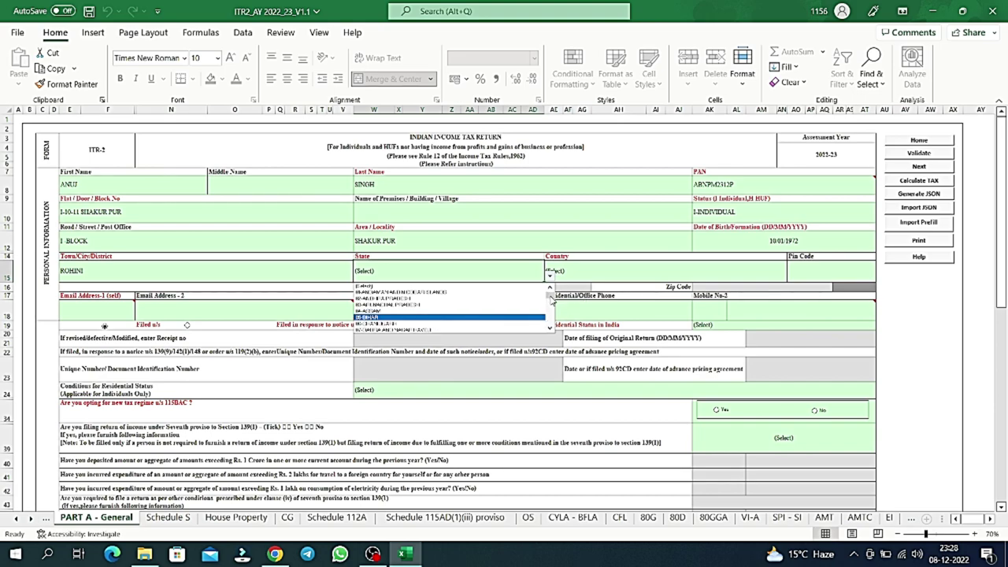
- Choose 09 DELHI as the State, which sets Country to 91 INDIA
{"action": "left_click_drag", "start_coordinate": [551, 300], "coordinate": [552, 304]}
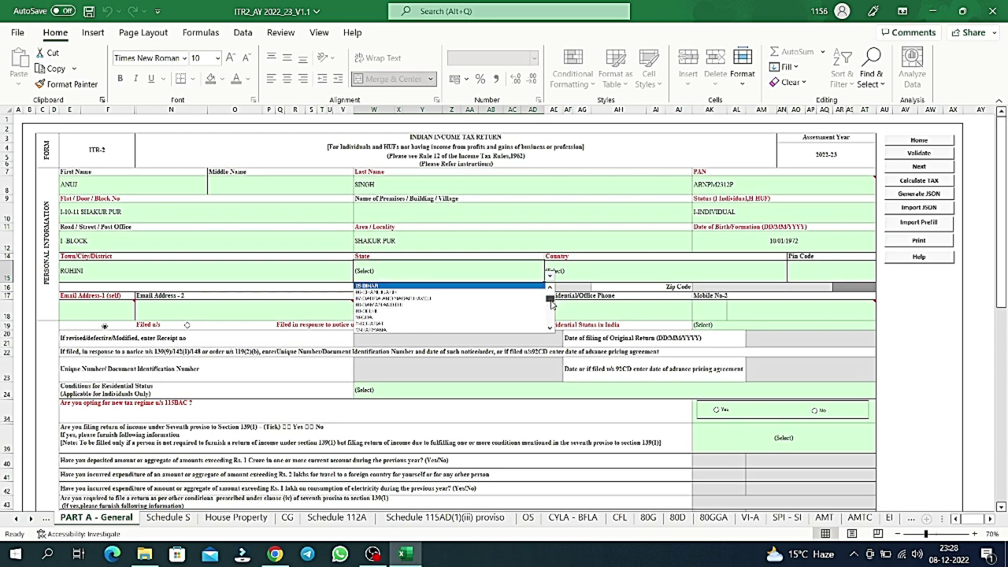
{"action": "left_click", "coordinate": [400, 311]}
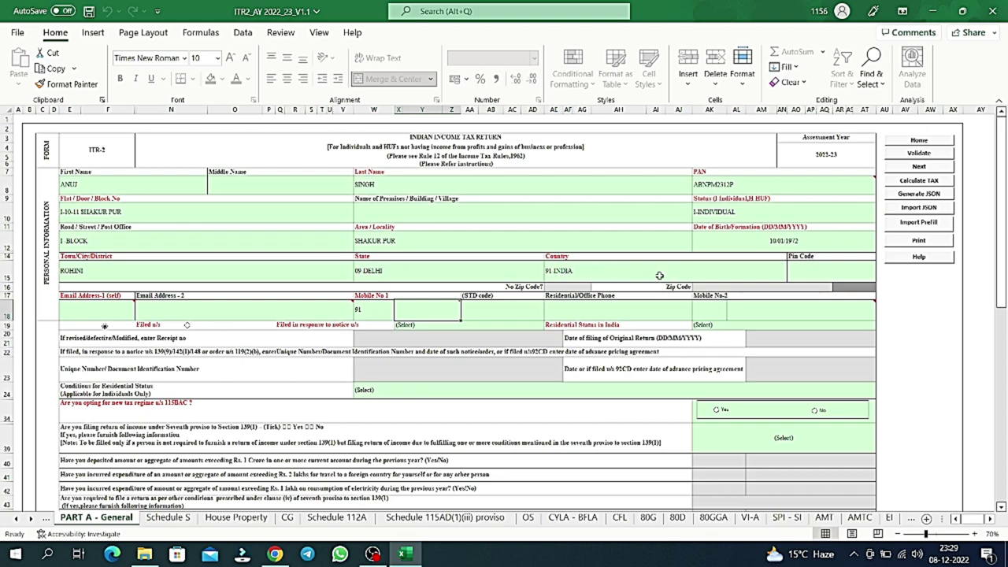
{"action": "left_click", "coordinate": [821, 270]}
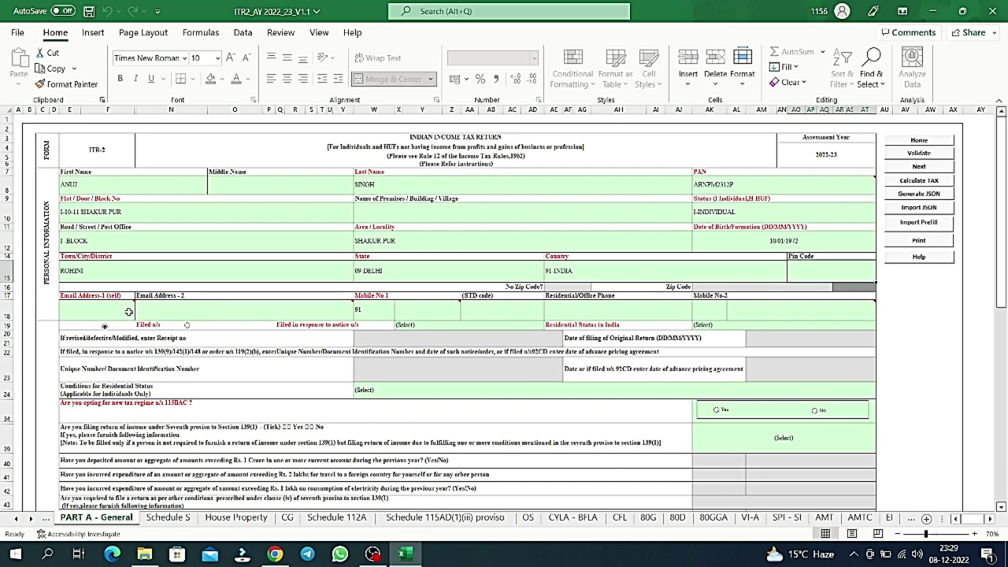
- Enter the taxpayer's e-mail address in Email Address-1 (self)
{"action": "left_click", "coordinate": [102, 309]}
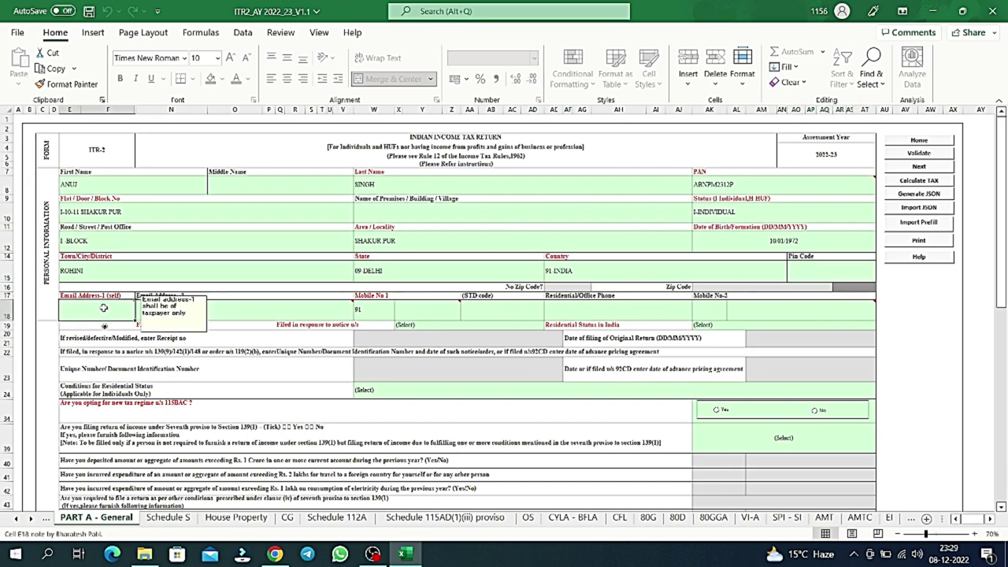
{"action": "type", "text": "CAP"}
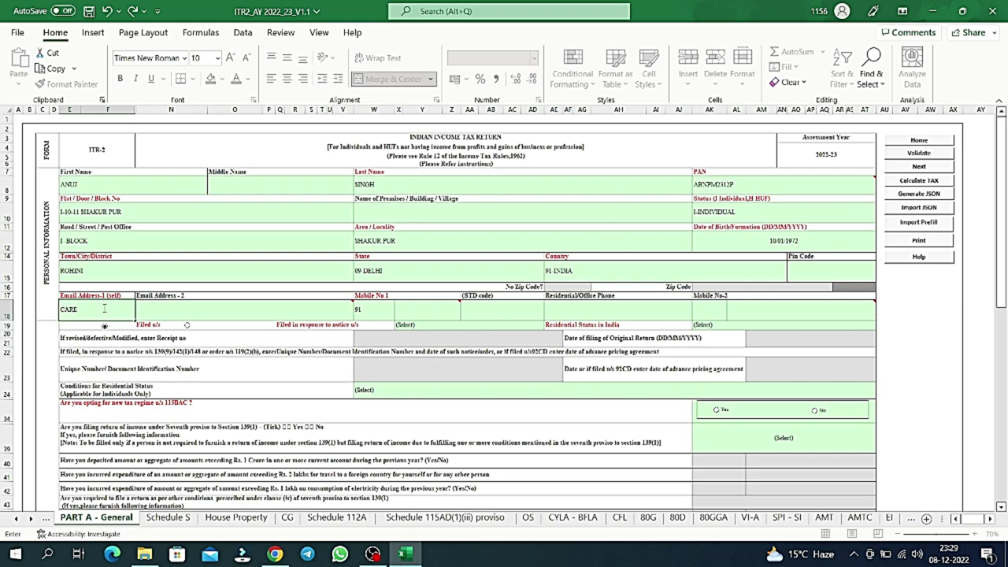
{"action": "type", "text": "SH"}
{"action": "key", "text": "BackSpace"}
{"action": "key", "text": "BackSpace"}
{"action": "key", "text": "BackSpace"}
{"action": "key", "text": "BackSpace"}
{"action": "key", "text": "BackSpace"}
{"action": "key", "text": "BackSpace"}
{"action": "key", "text": "BackSpace"}
{"action": "key", "text": "BackSpace"}
{"action": "key", "text": "BackSpace"}
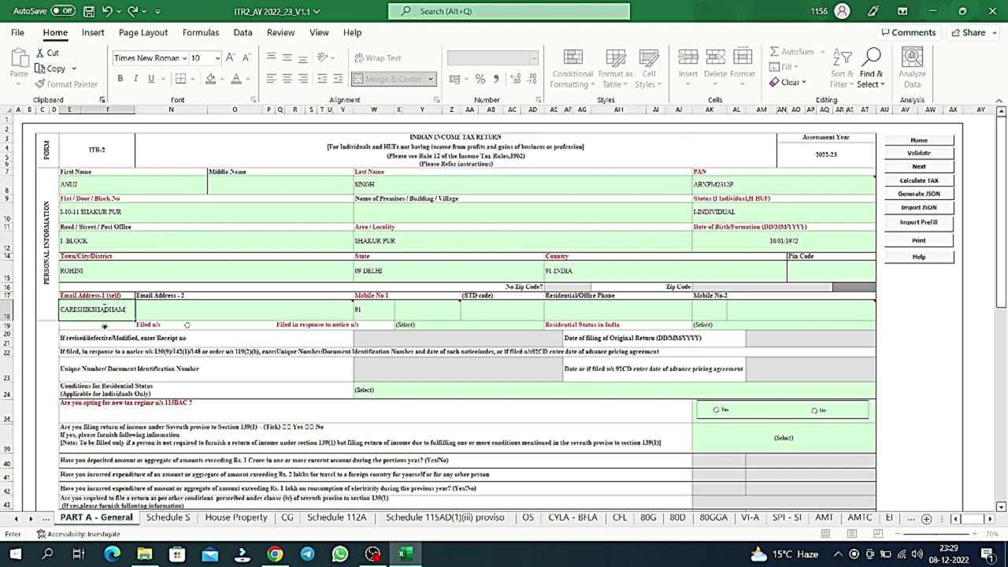
{"action": "type", "text": "GMAIL"}
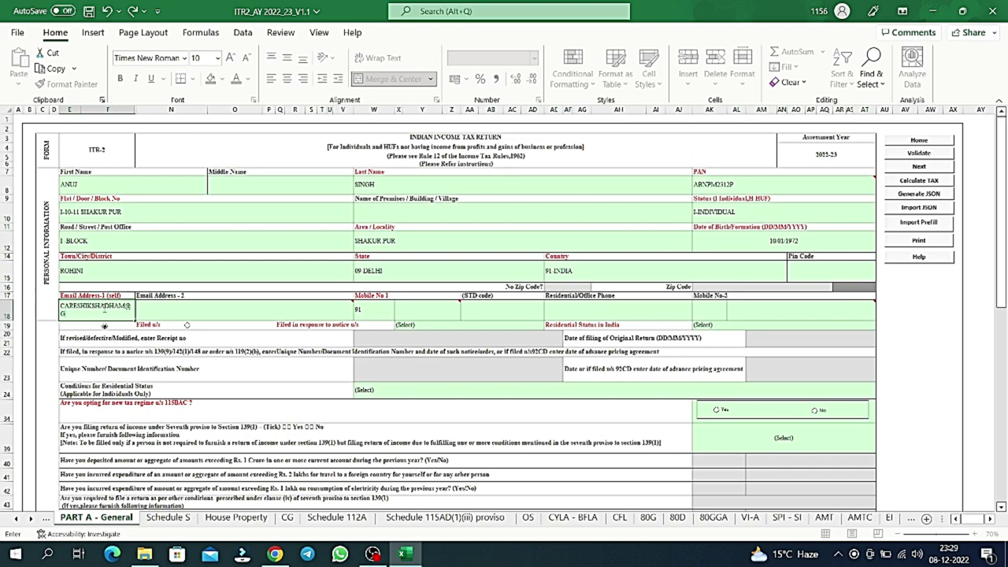
{"action": "type", "text": ".COM"}
{"action": "left_click", "coordinate": [191, 300]}
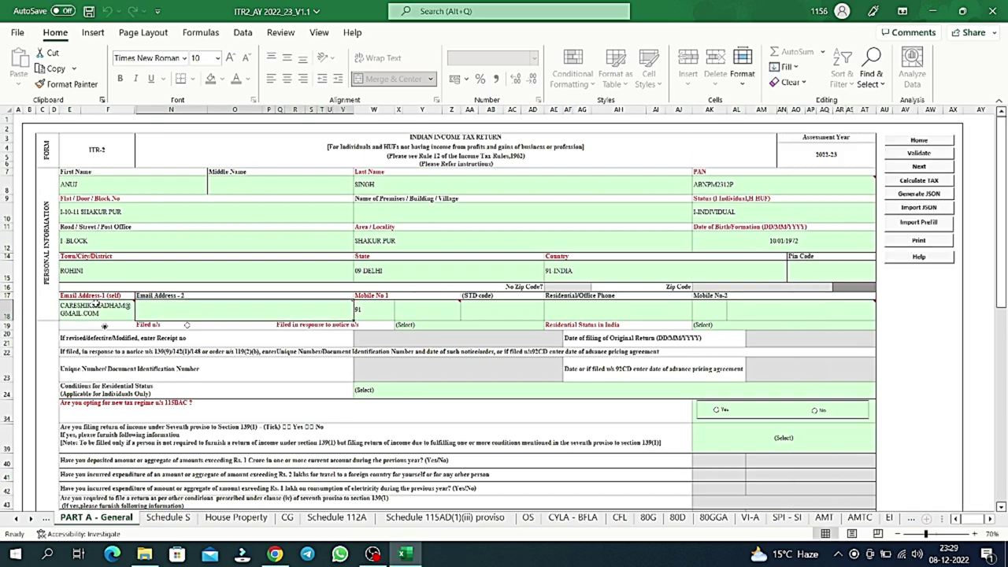
- Enter the taxpayer's mobile number in Mobile No 1 beside the 91 code
{"action": "mouse_move", "coordinate": [215, 318]}
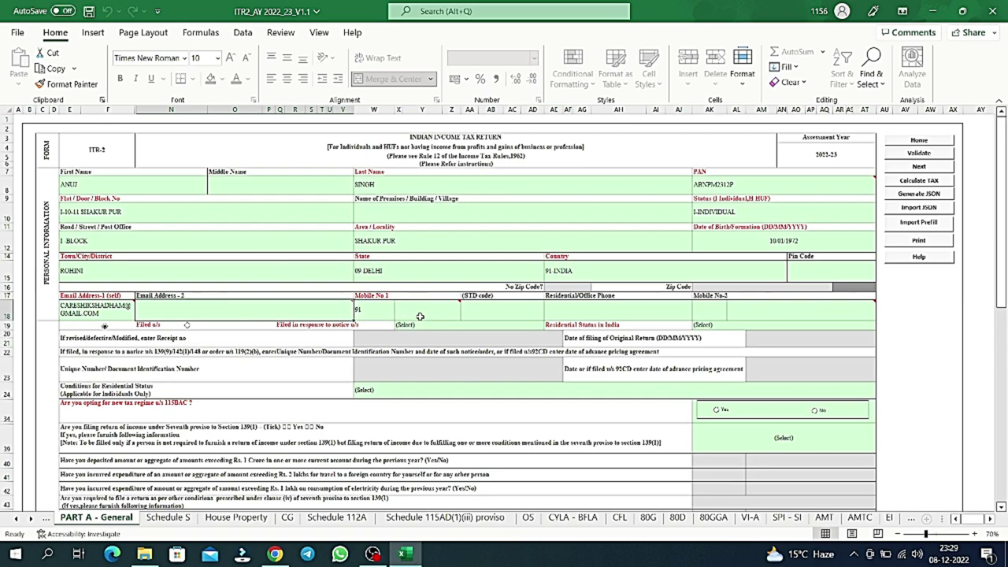
{"action": "left_click", "coordinate": [432, 315]}
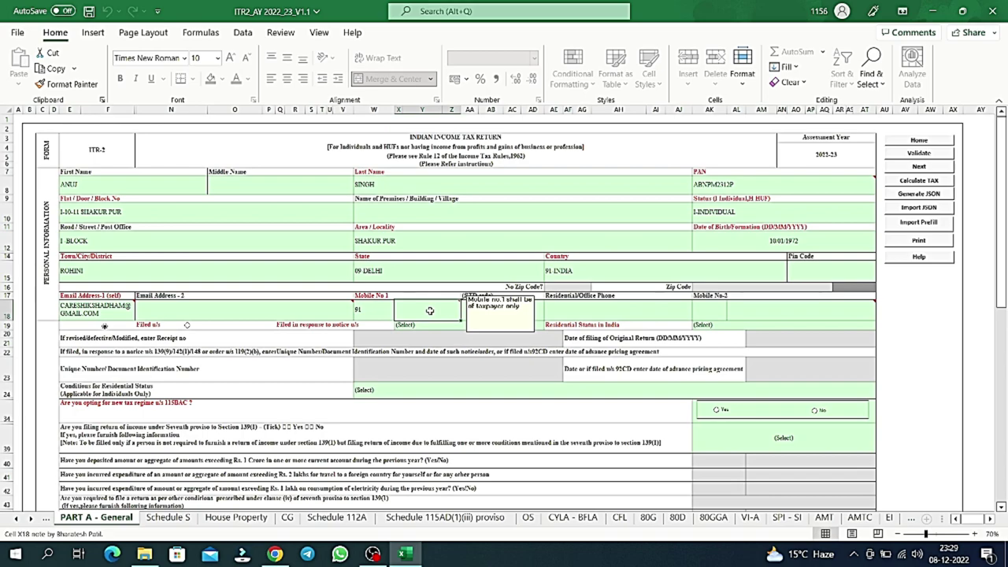
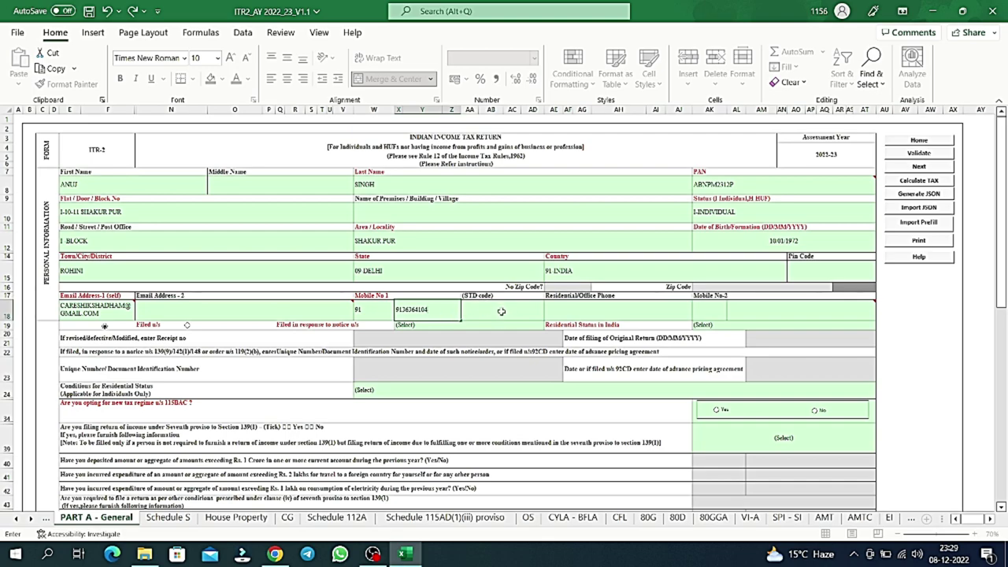
{"action": "left_click", "coordinate": [501, 311]}
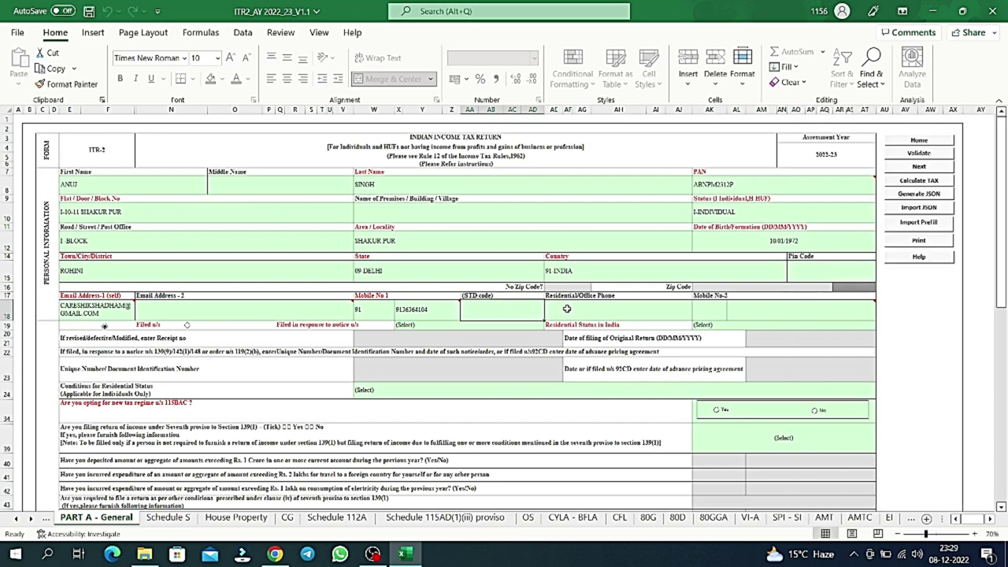
- Leave the Residential/Office Phone and Mobile No 2 fields empty
{"action": "left_click", "coordinate": [571, 310]}
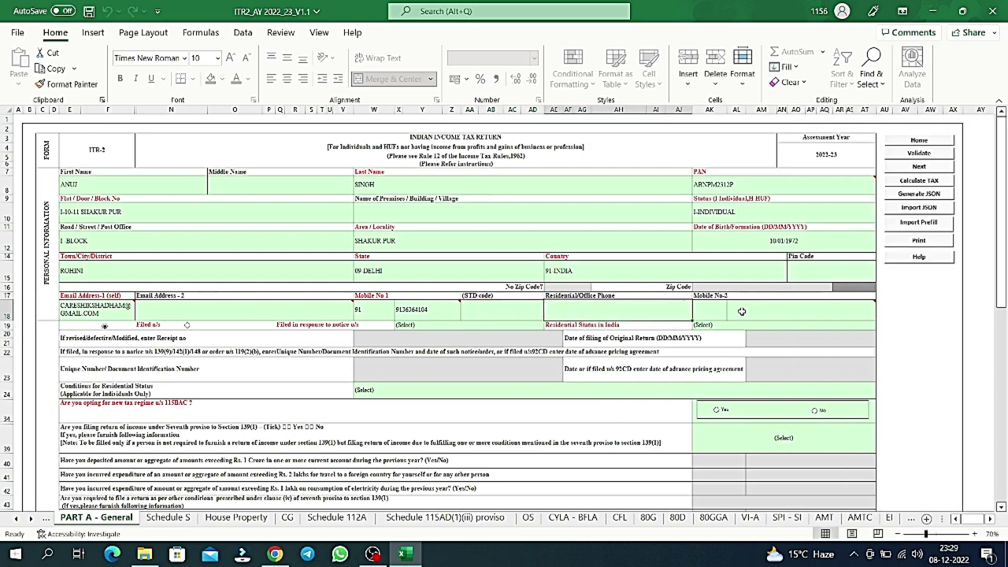
{"action": "left_click", "coordinate": [713, 313]}
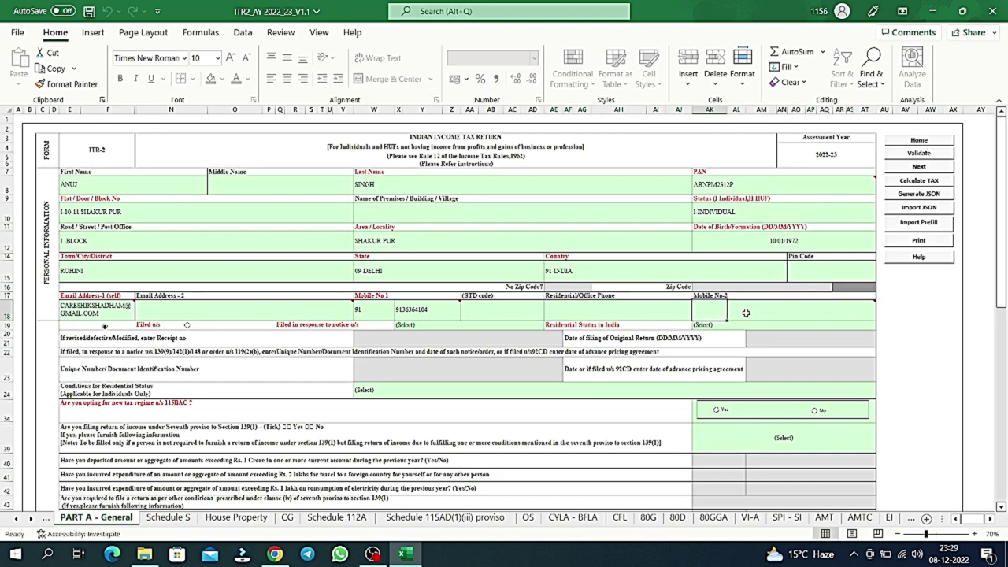
{"action": "left_click", "coordinate": [746, 313]}
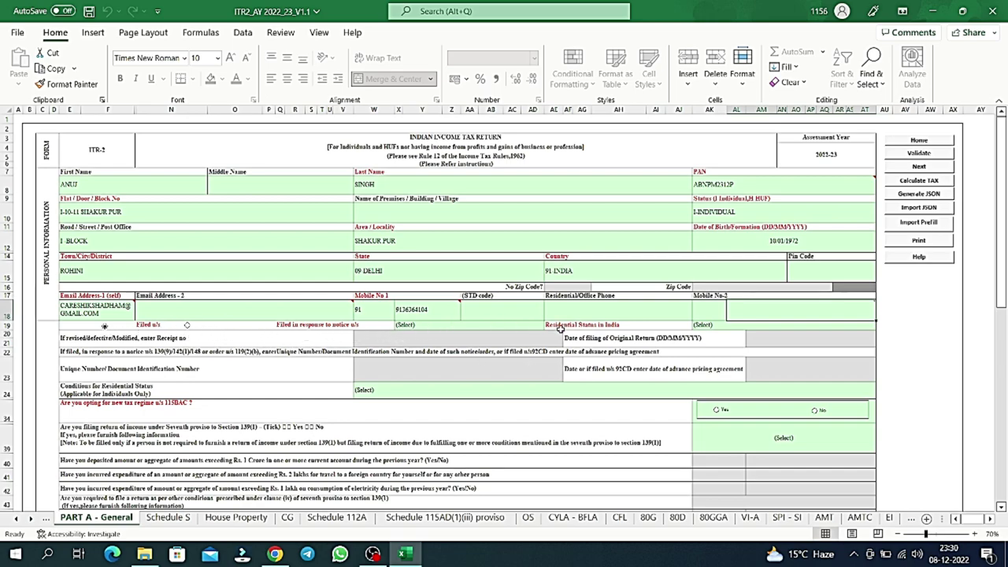
- Keep Filed u/s on its first option and list the filing-section choices
{"action": "left_click", "coordinate": [503, 327]}
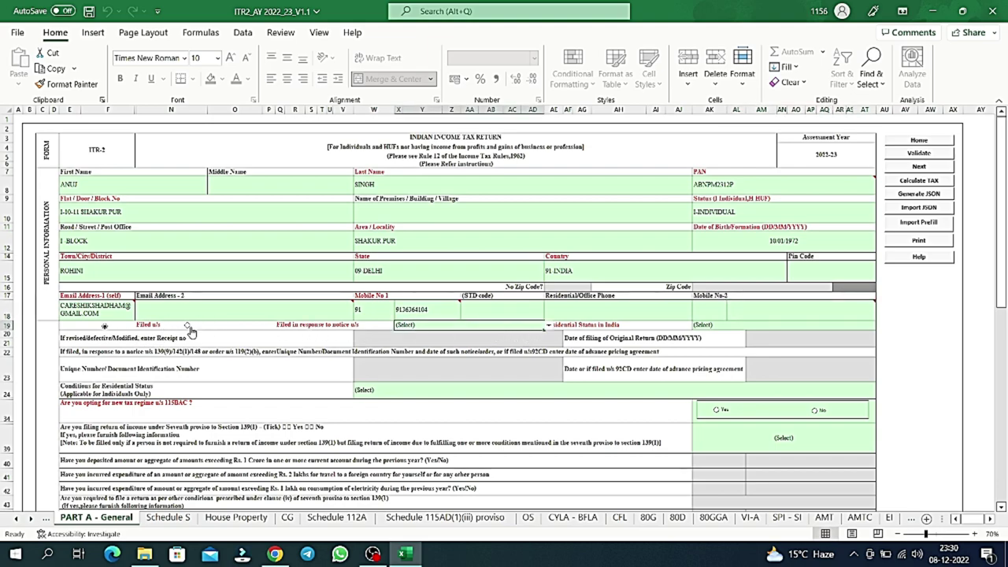
{"action": "left_click", "coordinate": [312, 324]}
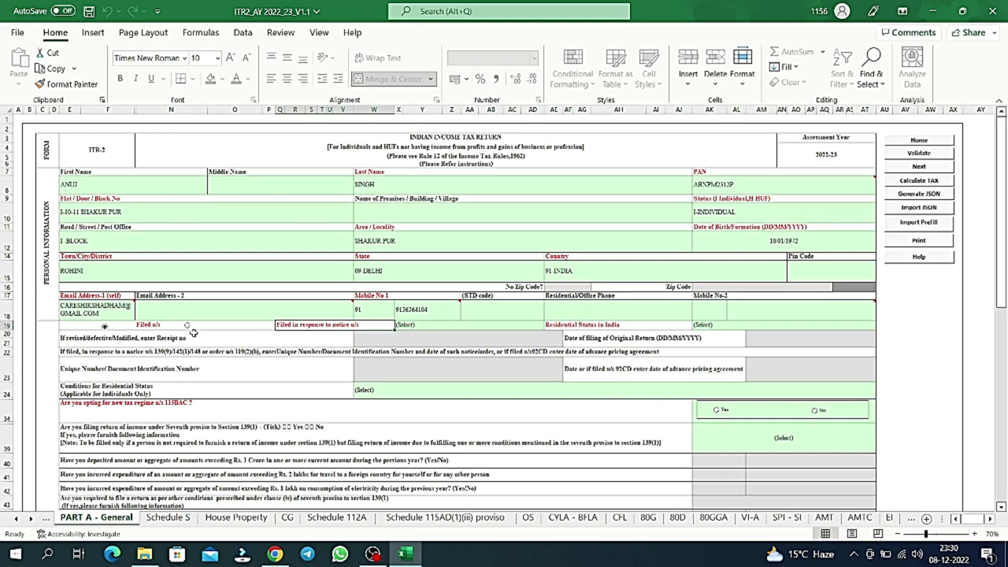
{"action": "left_click", "coordinate": [187, 325]}
{"action": "left_click", "coordinate": [105, 325]}
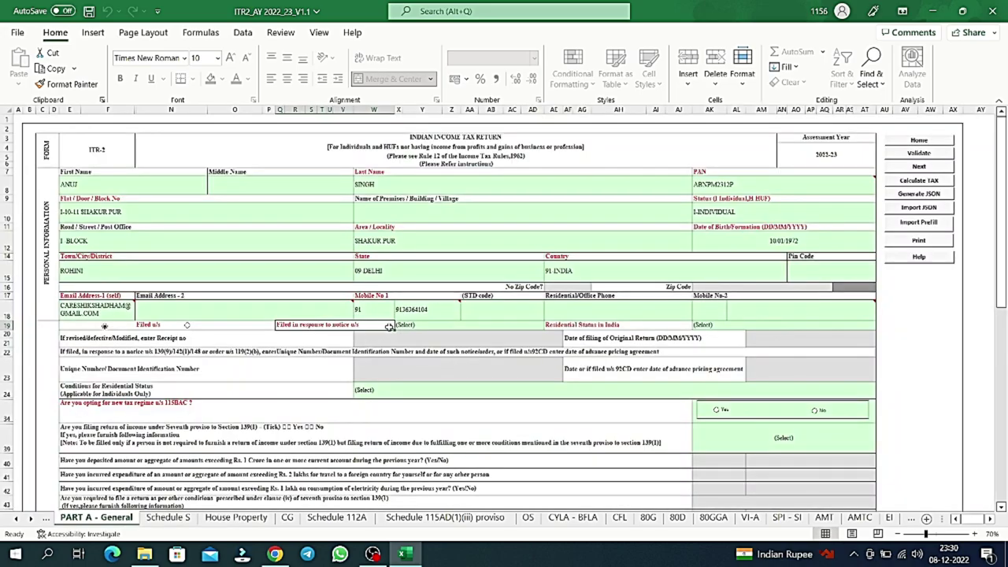
{"action": "left_click", "coordinate": [442, 328]}
{"action": "key", "text": "alt+Down"}
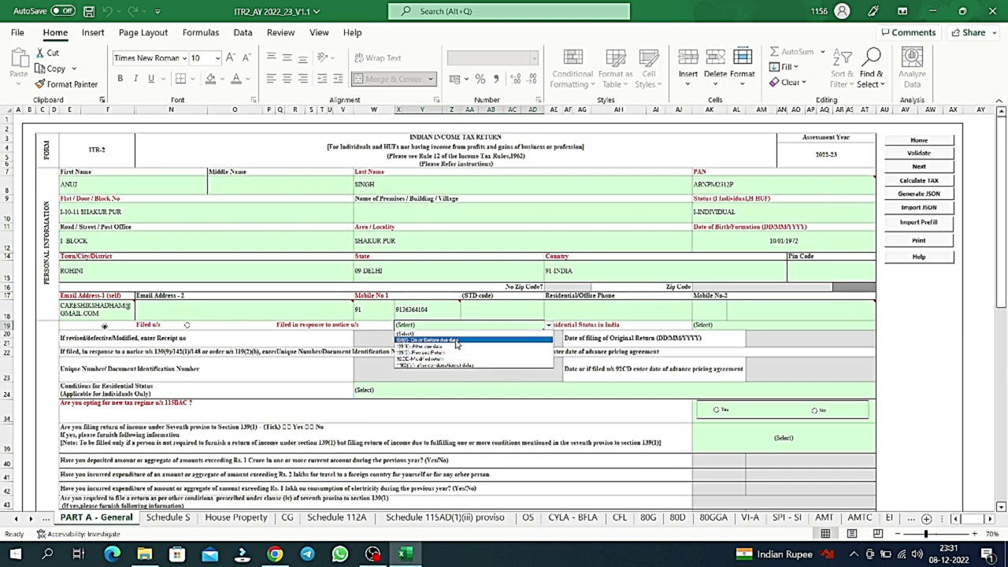
- Set filing section to 139(1)- On or Before due date and Residential Status to RES - Resident
{"action": "left_click", "coordinate": [454, 341]}
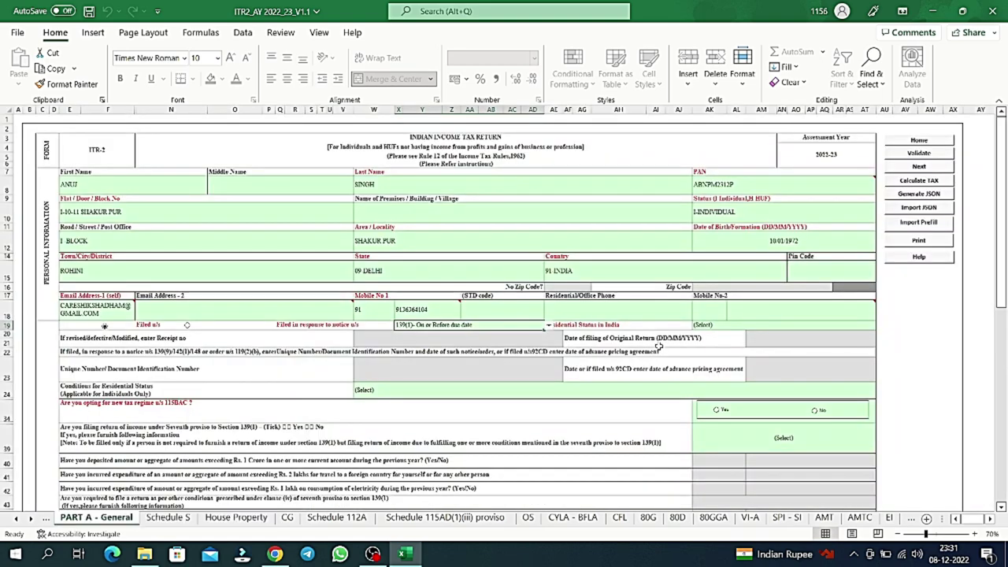
{"action": "left_click", "coordinate": [670, 327]}
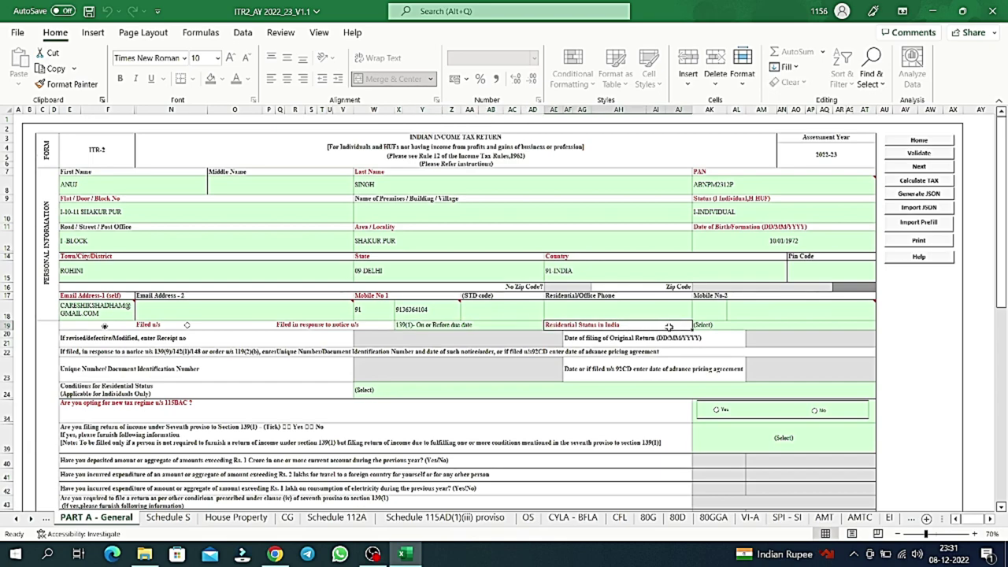
{"action": "left_click", "coordinate": [733, 328]}
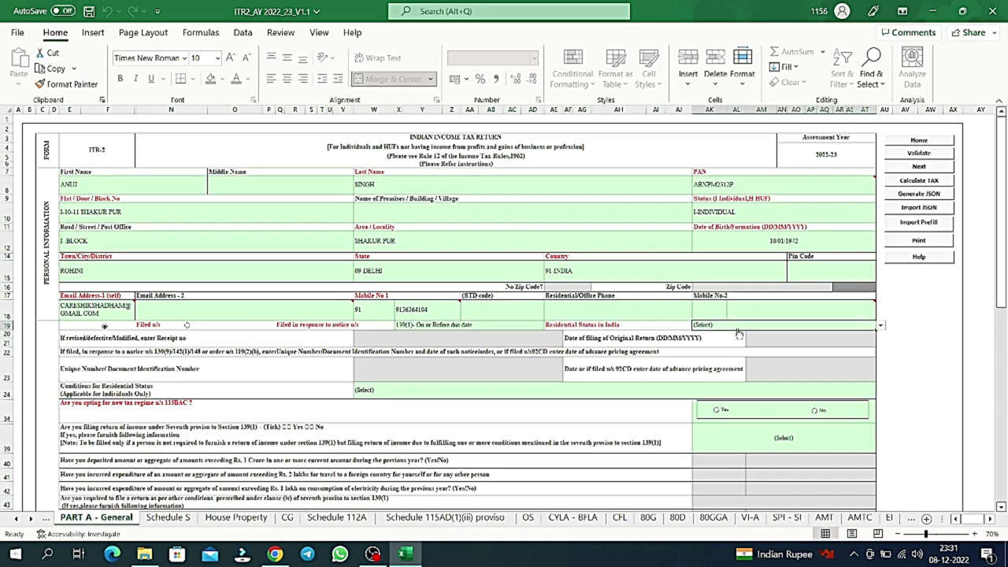
{"action": "left_click", "coordinate": [881, 330]}
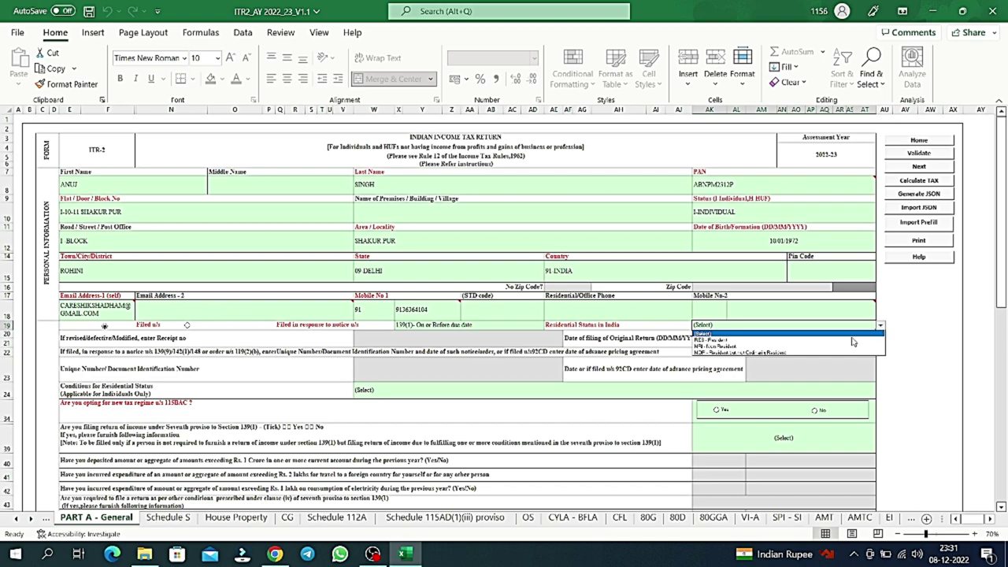
{"action": "left_click", "coordinate": [743, 336]}
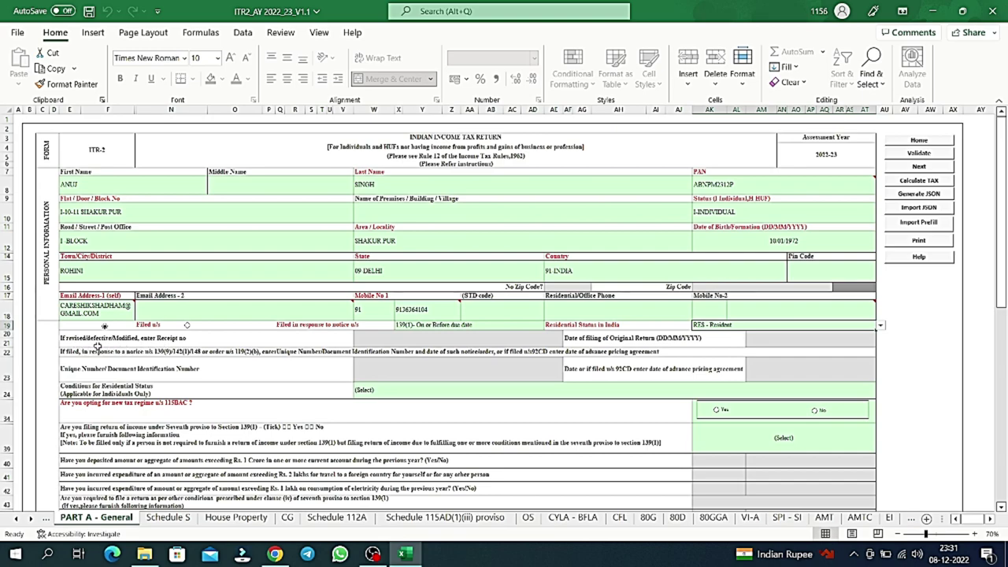
- Skip the revised-return receipt number and original filing date, then list Conditions for Residential Status choices
{"action": "left_click", "coordinate": [400, 341]}
{"action": "left_click", "coordinate": [324, 340]}
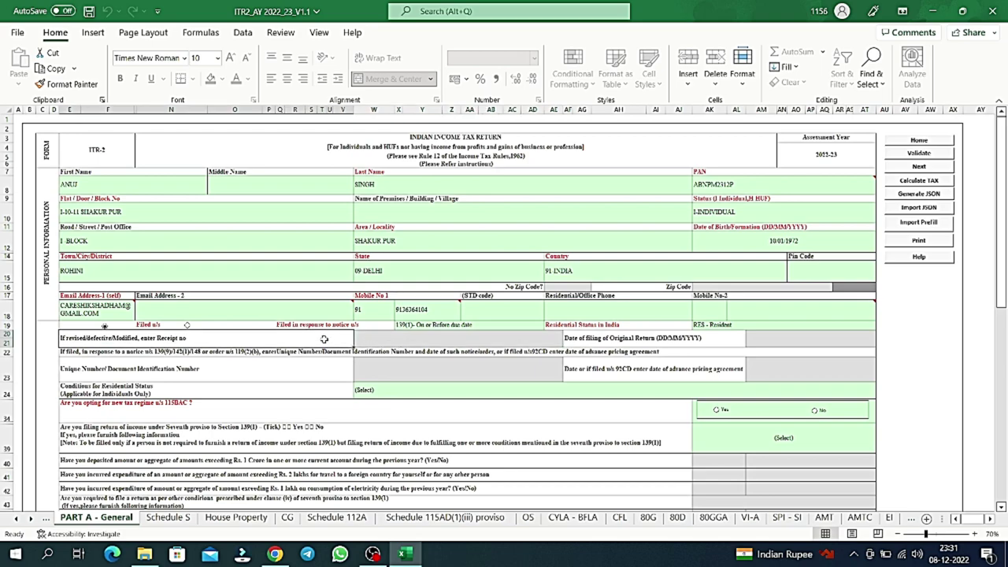
{"action": "left_click", "coordinate": [385, 344]}
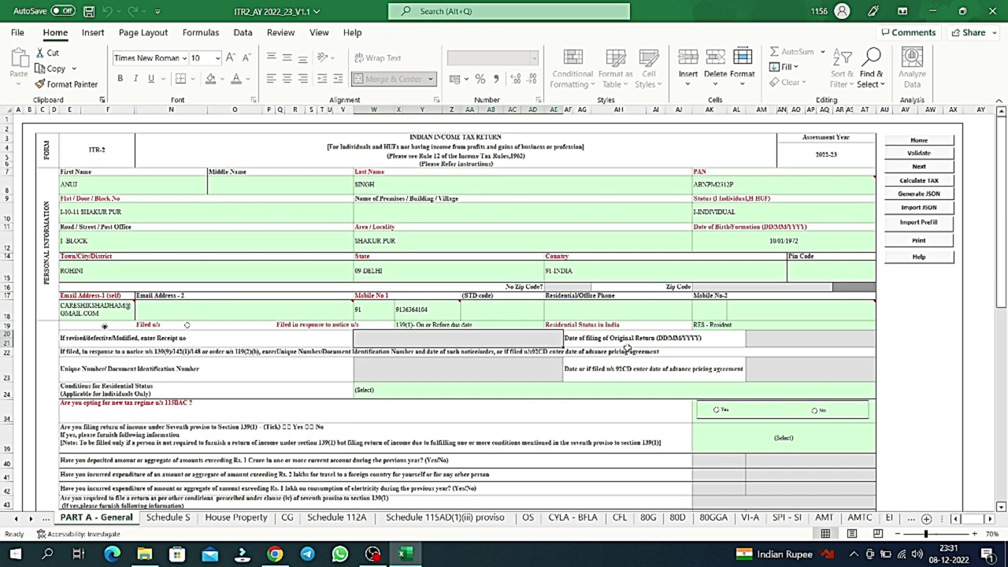
{"action": "left_click", "coordinate": [758, 341]}
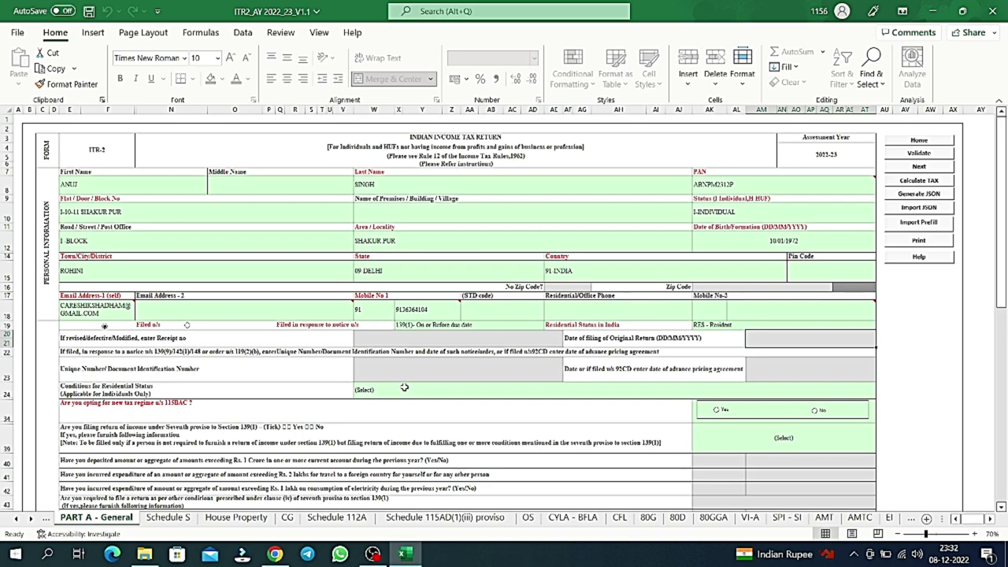
{"action": "left_click", "coordinate": [603, 391]}
{"action": "left_click", "coordinate": [881, 396]}
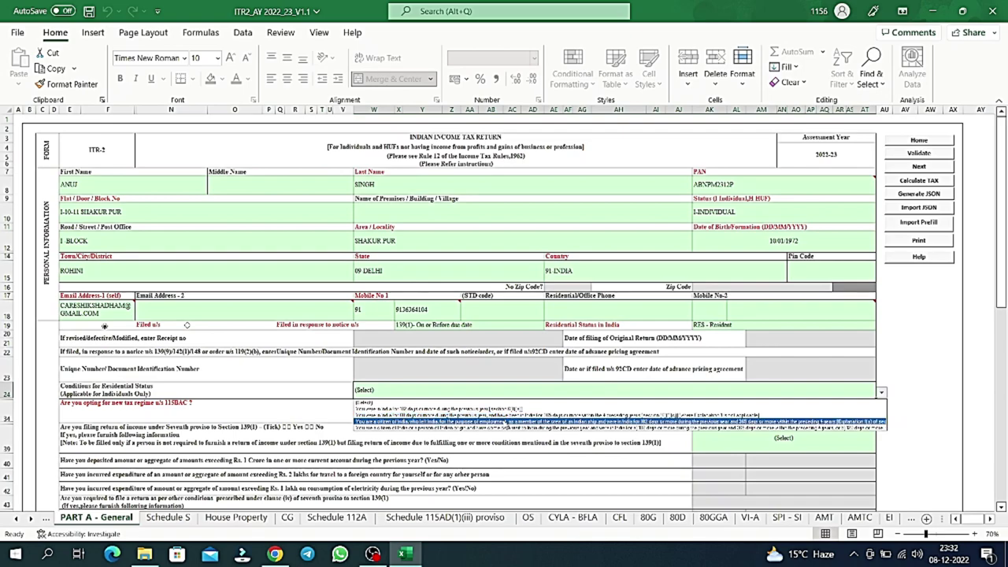
- Choose the 182-days-or-more [section 6(1)(a)] condition and confirm No for the 115BAC new tax regime
{"action": "left_click", "coordinate": [498, 409]}
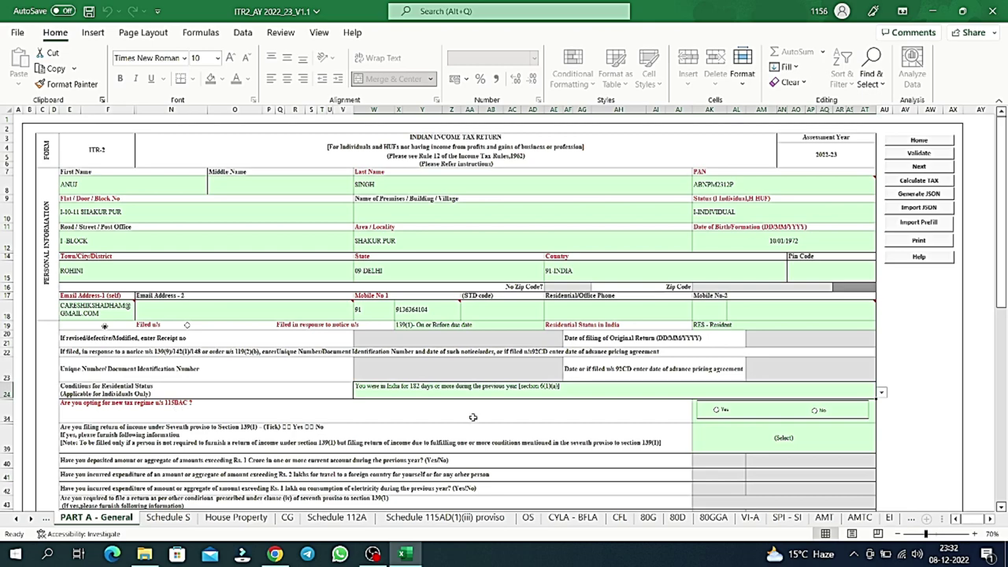
{"action": "left_click", "coordinate": [815, 410]}
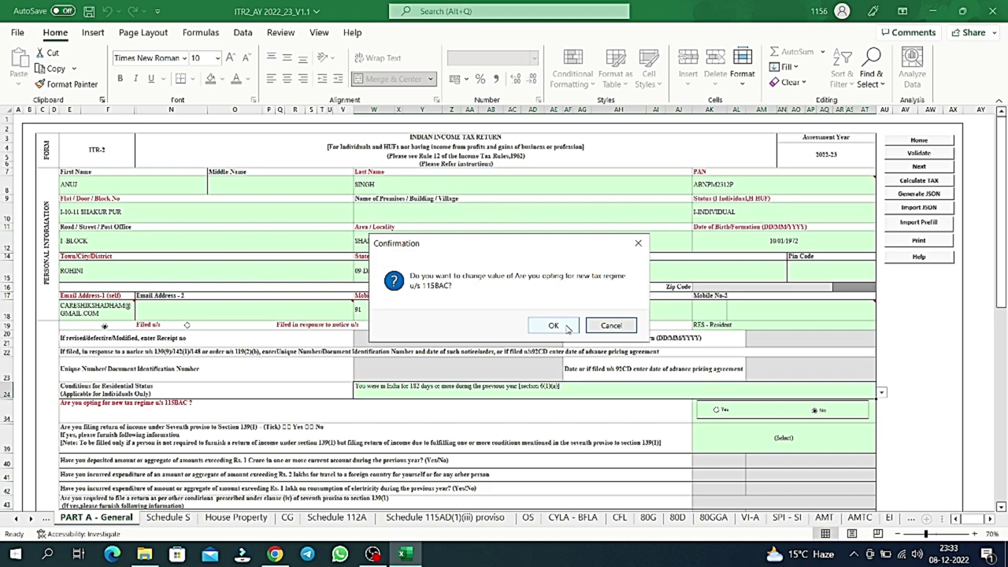
{"action": "left_click", "coordinate": [567, 329]}
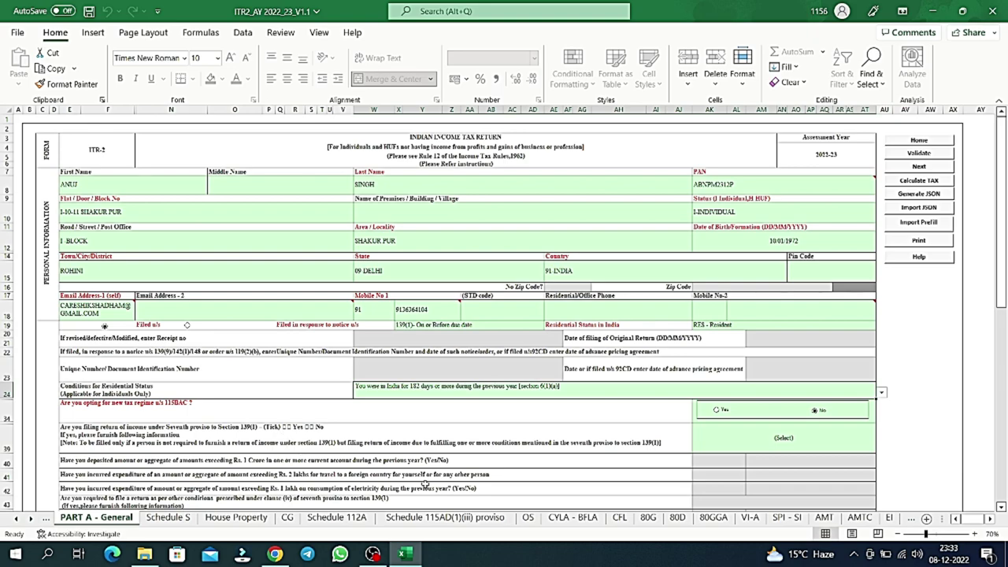
{"action": "left_click", "coordinate": [821, 438]}
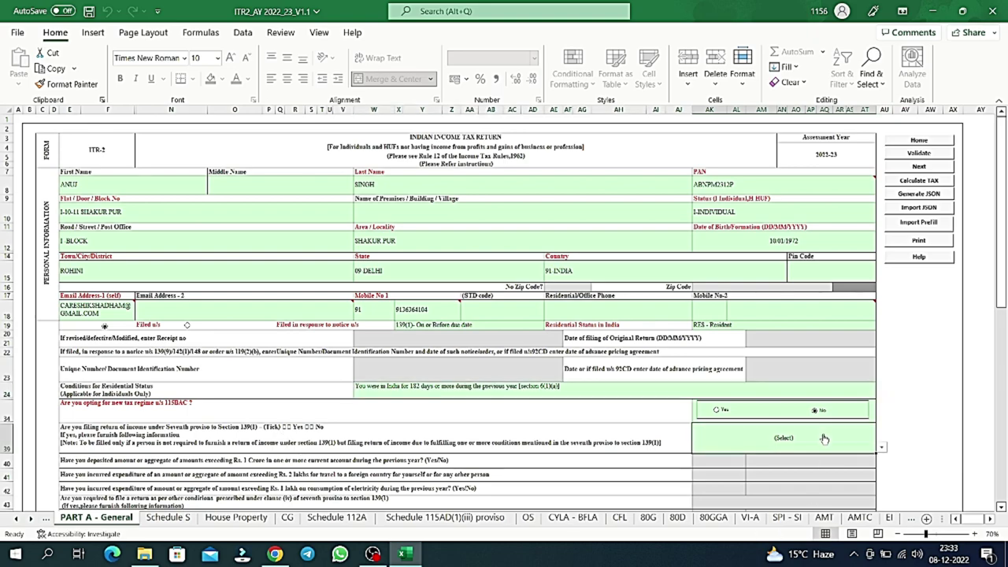
- Answer No to the seventh proviso to section 139(1) question and scroll down to the Aadhaar rows
{"action": "left_click", "coordinate": [882, 448]}
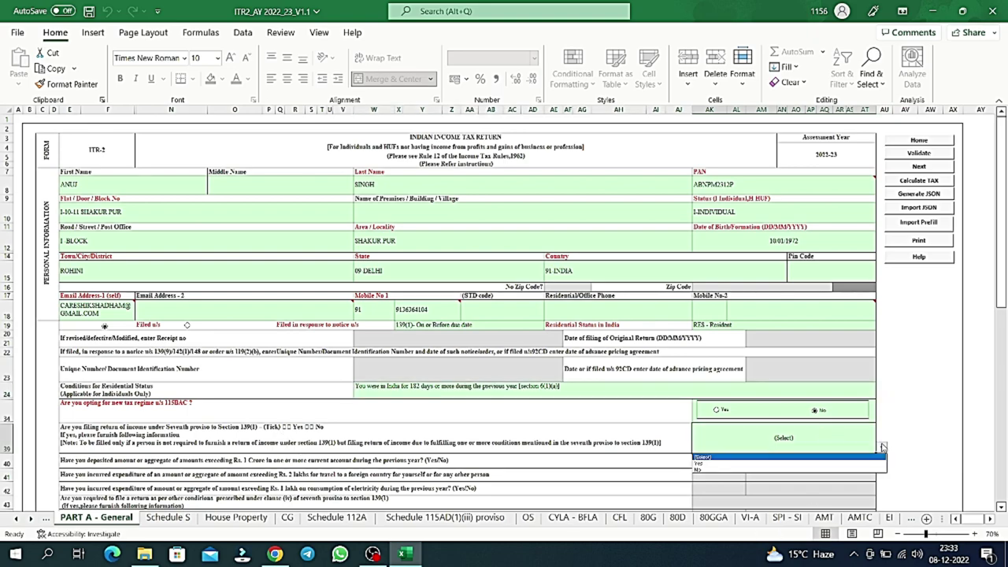
{"action": "left_click", "coordinate": [760, 470]}
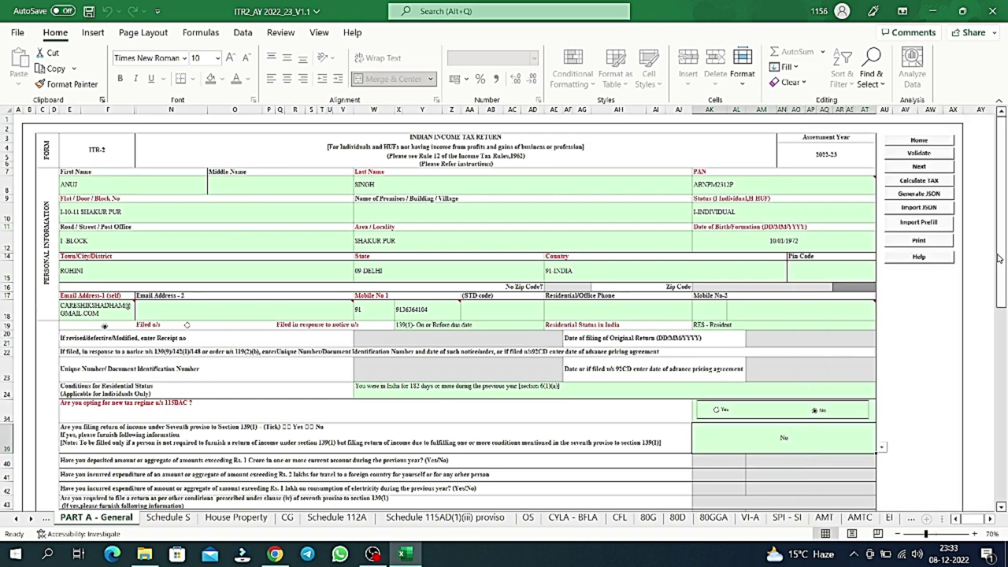
{"action": "left_click_drag", "start_coordinate": [999, 258], "coordinate": [999, 331]}
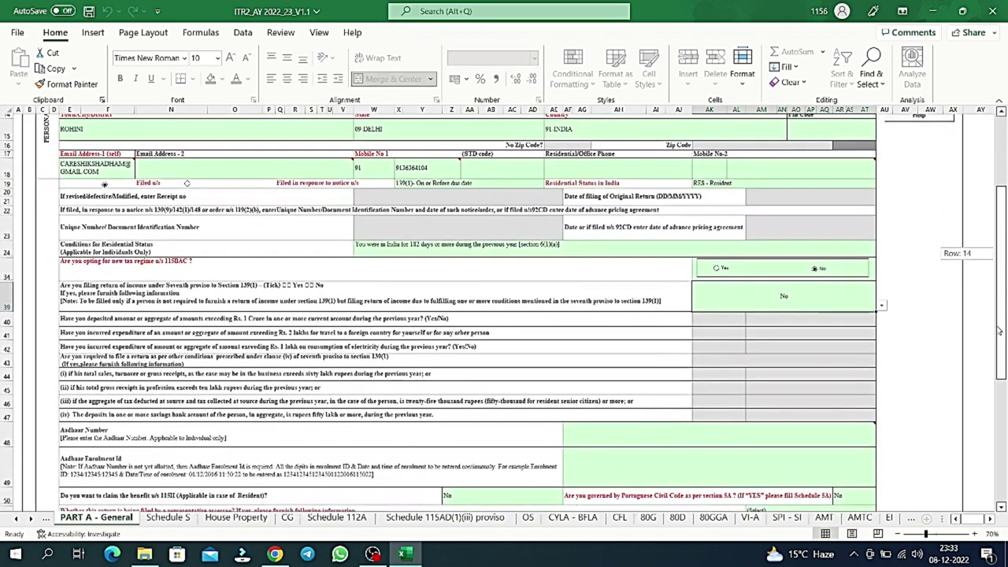
{"action": "scroll", "coordinate": [322, 320], "scroll_direction": "down", "scroll_amount": 1}
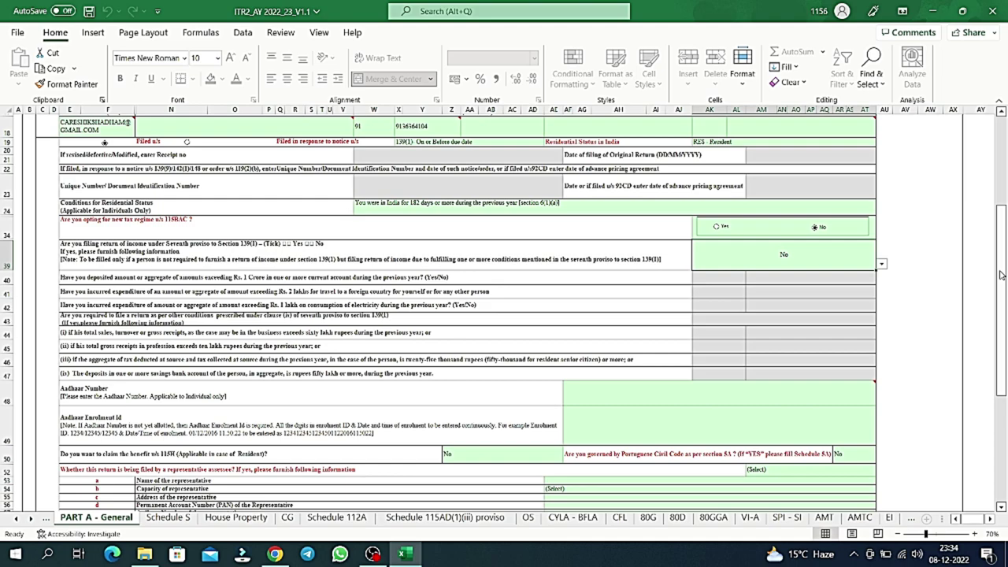
{"action": "left_click_drag", "start_coordinate": [1002, 274], "coordinate": [1001, 275]}
- Start typing the enrolment number into the Aadhaar Enrolment Id field
{"action": "mouse_move", "coordinate": [671, 394]}
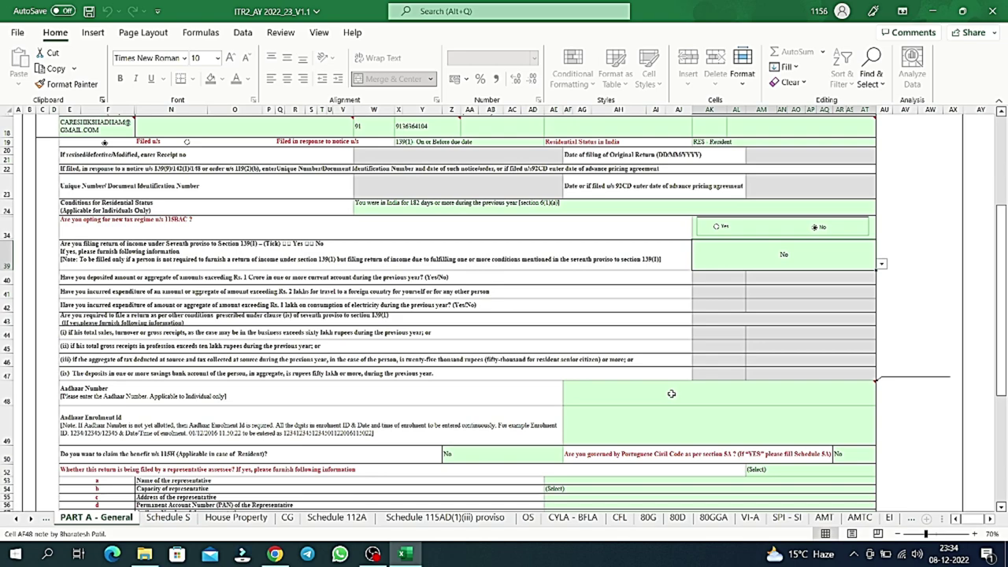
{"action": "left_click", "coordinate": [667, 398]}
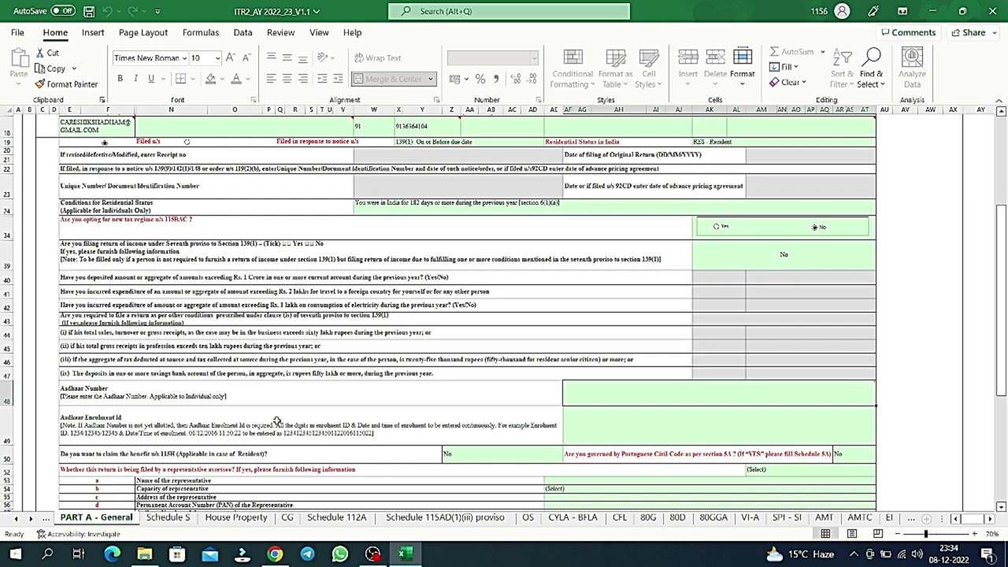
{"action": "left_click", "coordinate": [612, 428]}
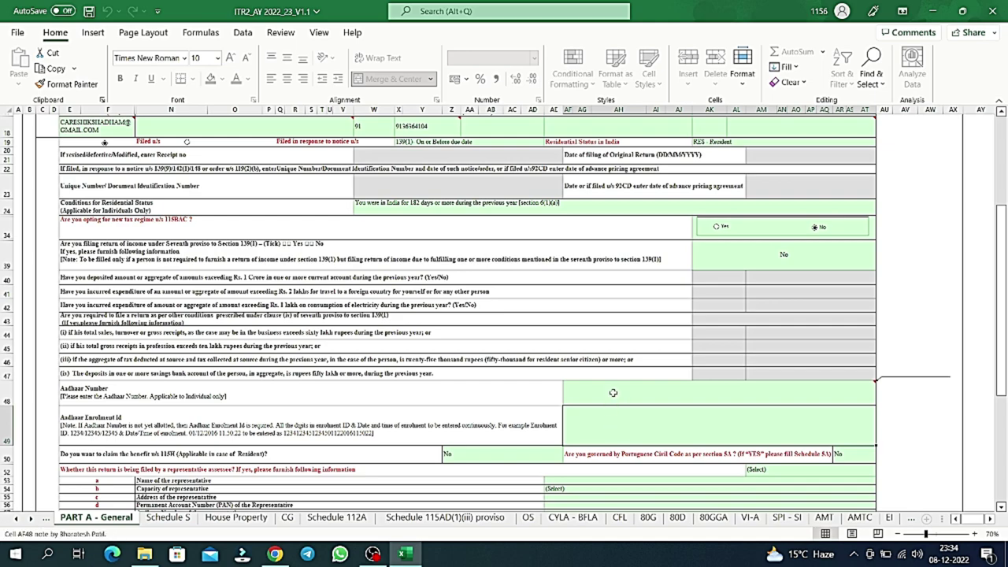
{"action": "left_click", "coordinate": [613, 392]}
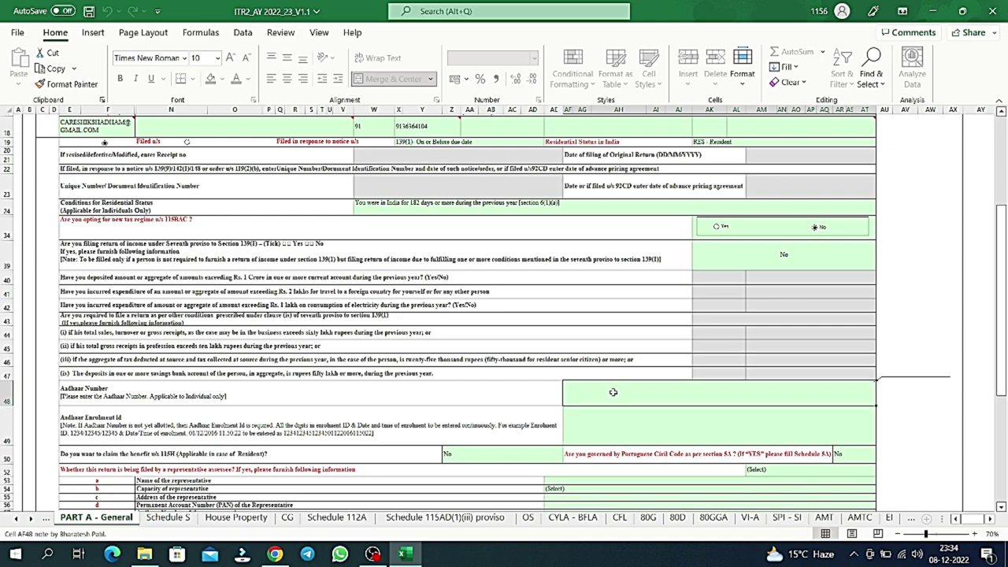
{"action": "left_click", "coordinate": [613, 435]}
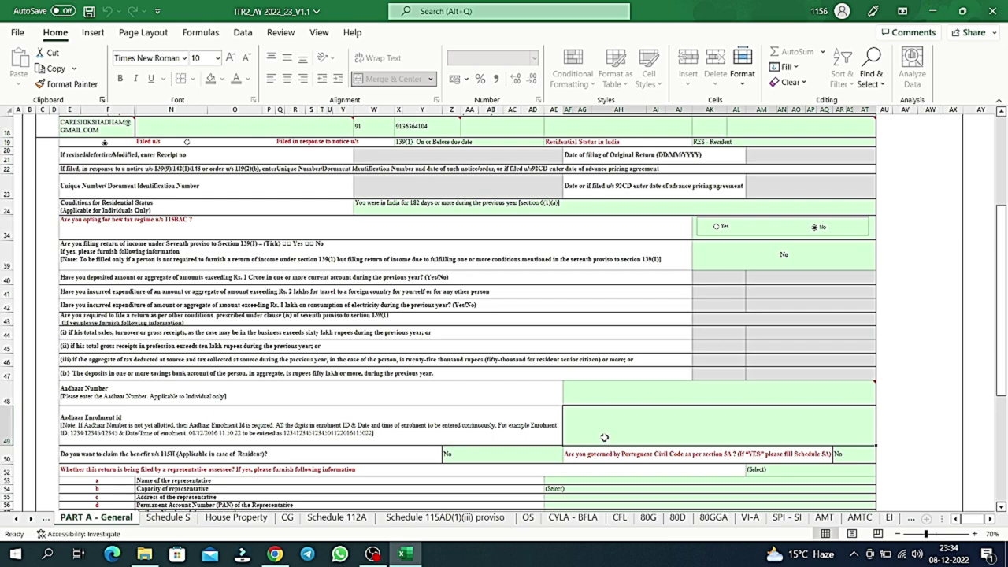
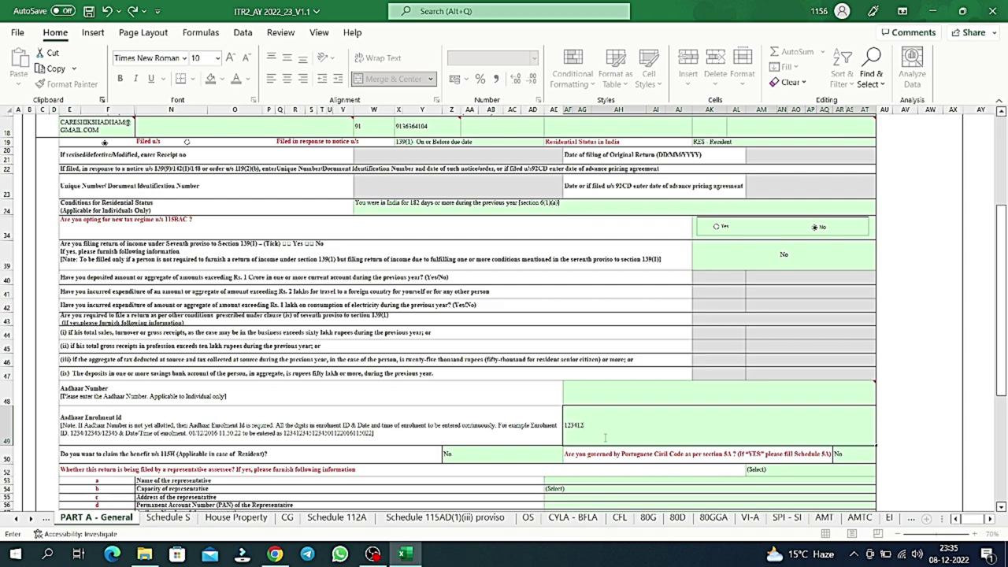
- Commit the Aadhaar Enrolment Id entry and dismiss the 28-digit error, leaving the field empty
{"action": "left_click_drag", "start_coordinate": [1003, 359], "coordinate": [1004, 374]}
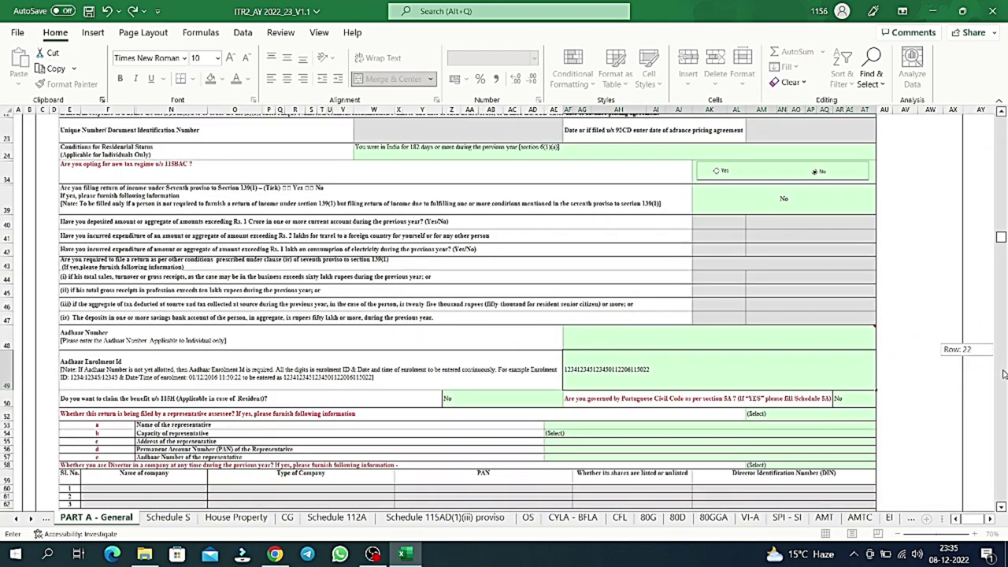
{"action": "left_click_drag", "start_coordinate": [1004, 374], "coordinate": [983, 427]}
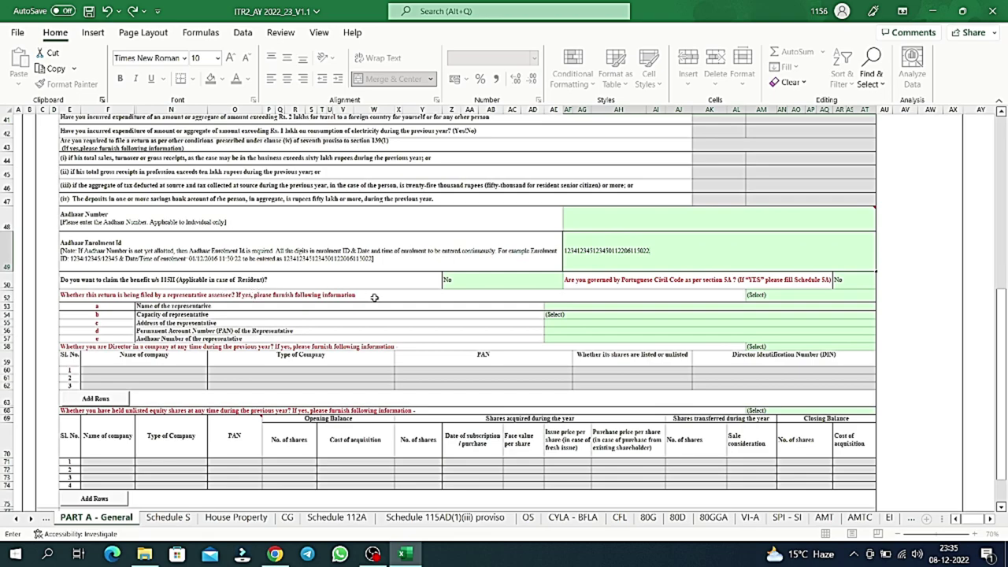
{"action": "left_click", "coordinate": [510, 286]}
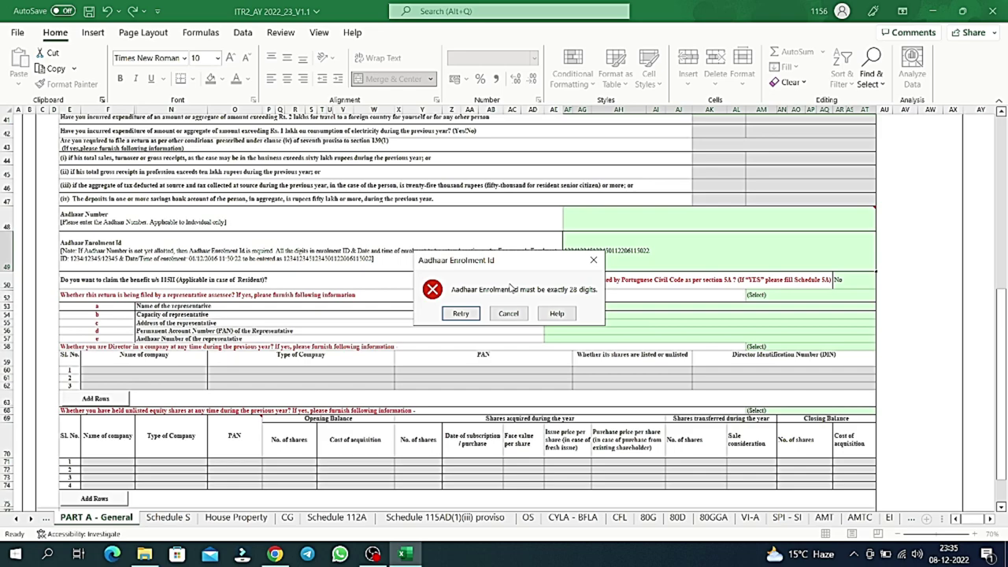
{"action": "left_click", "coordinate": [593, 260]}
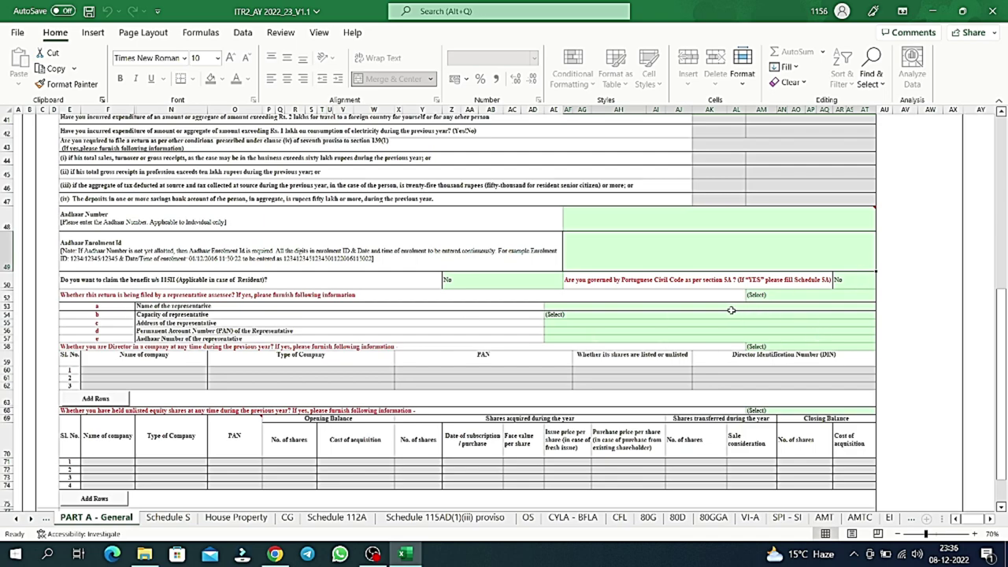
{"action": "left_click", "coordinate": [776, 300]}
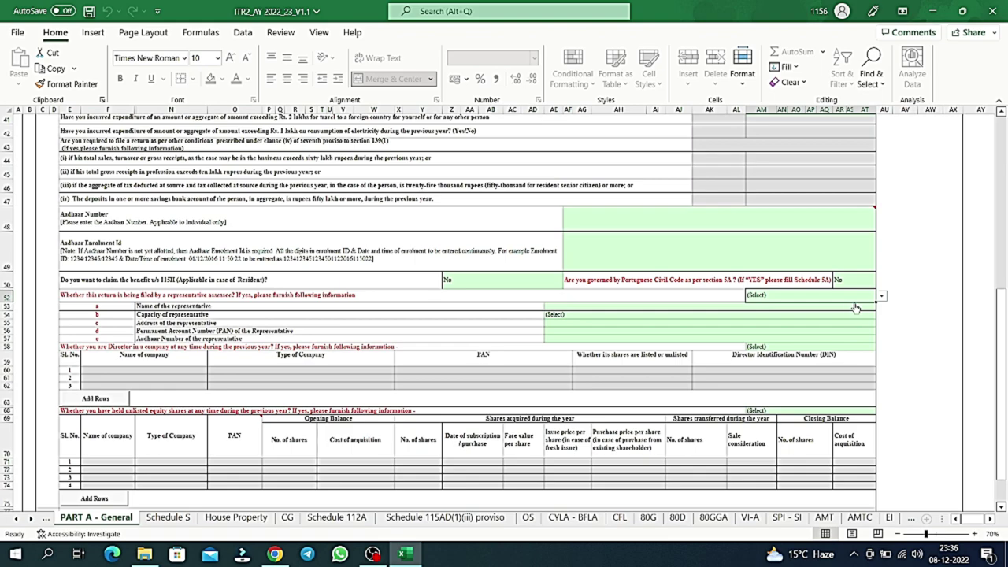
- Set the row-52 representative-assessee question to N-No after briefly trying Y-Yes
{"action": "left_click", "coordinate": [881, 297]}
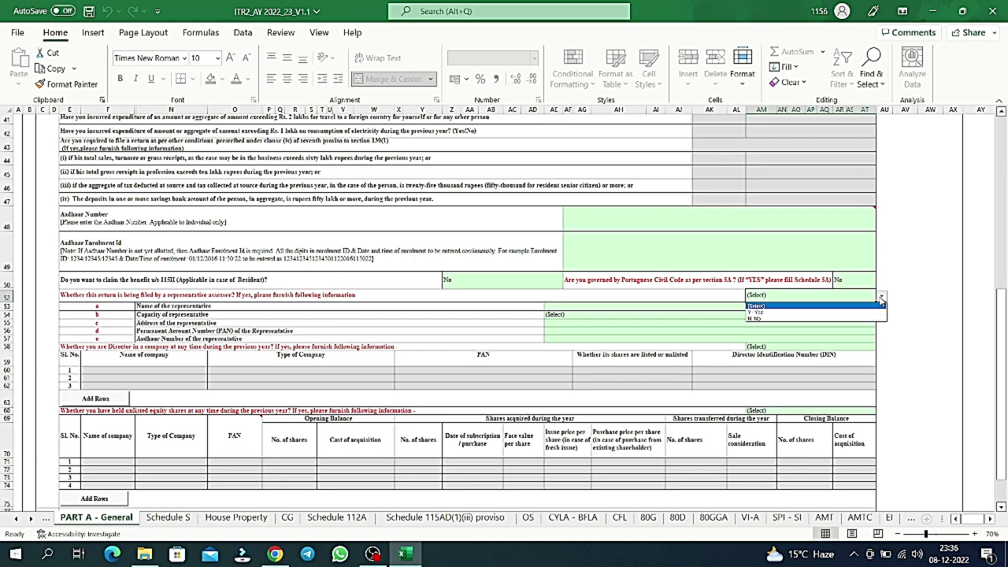
{"action": "left_click", "coordinate": [812, 318]}
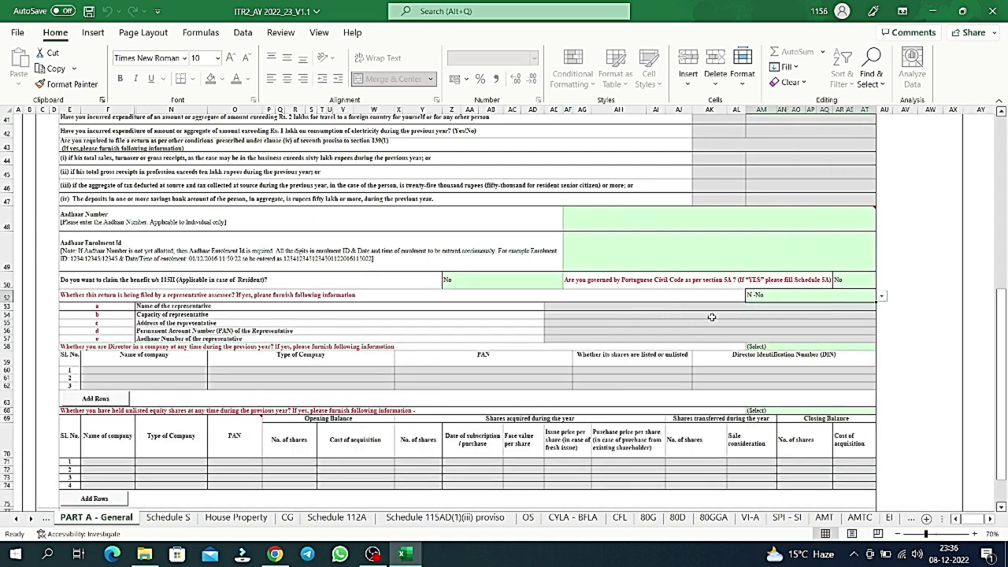
{"action": "left_click", "coordinate": [881, 297]}
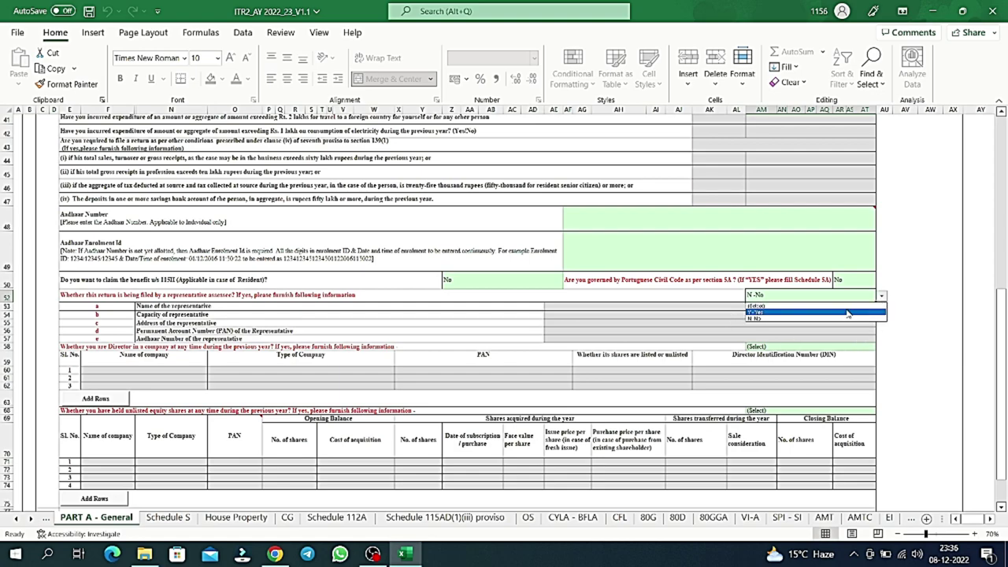
{"action": "left_click", "coordinate": [841, 312]}
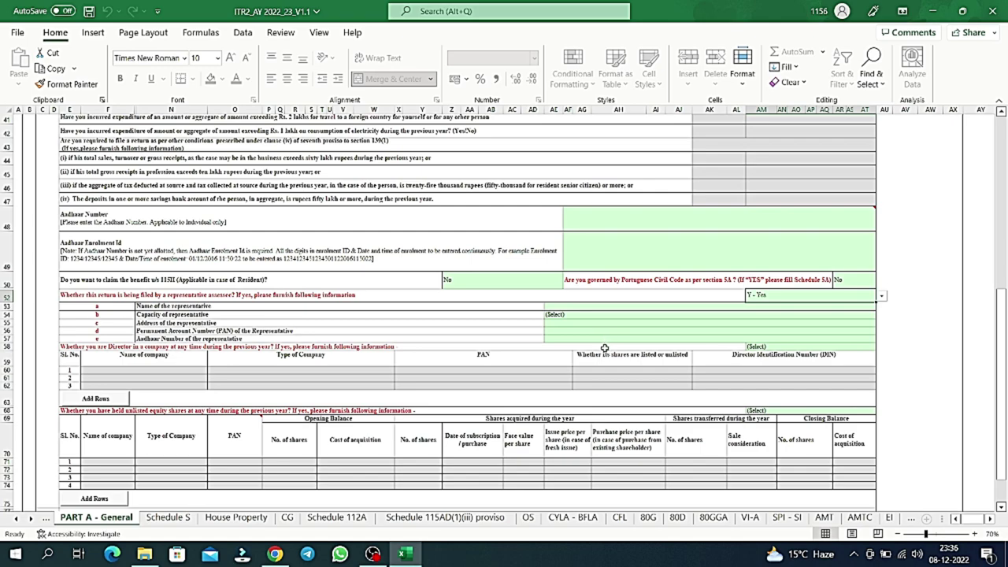
{"action": "left_click", "coordinate": [882, 295]}
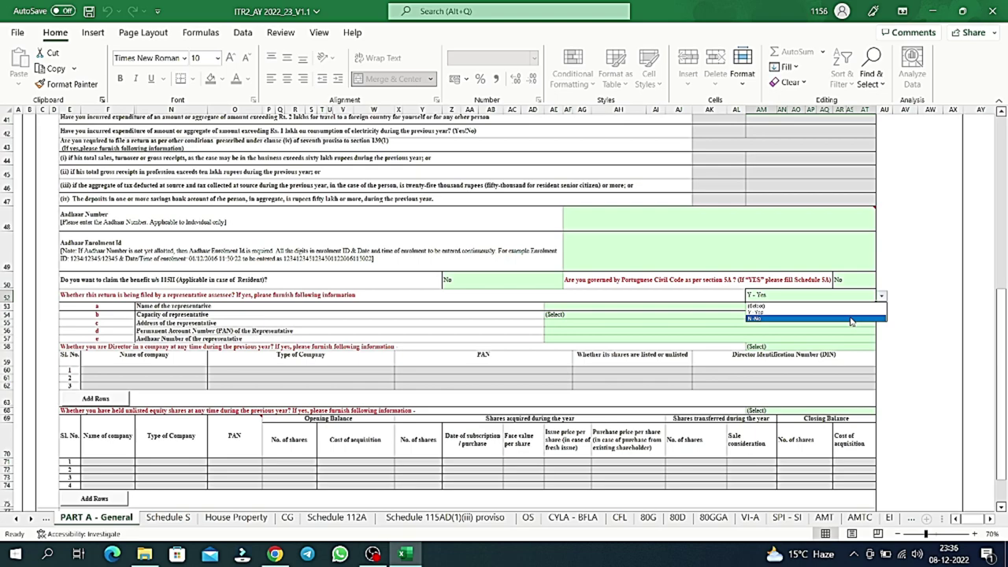
{"action": "left_click", "coordinate": [851, 319]}
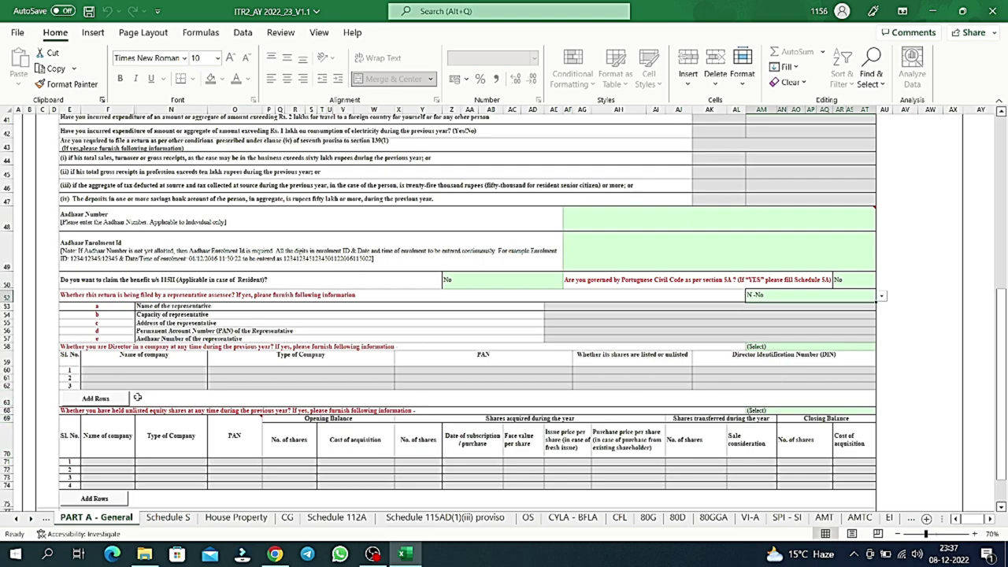
- Answer No to the row-58 company-director question
{"action": "left_click", "coordinate": [809, 347]}
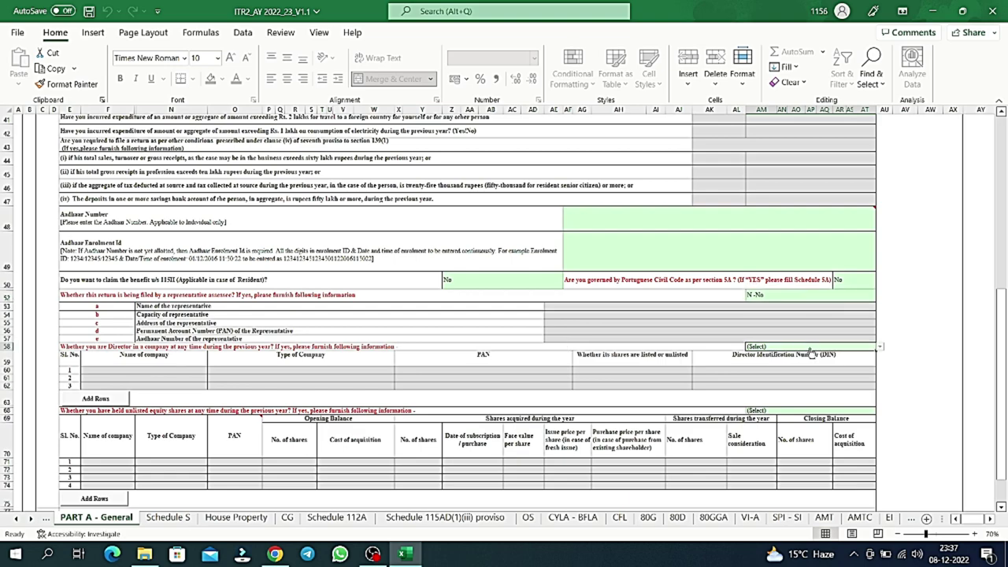
{"action": "left_click", "coordinate": [881, 347]}
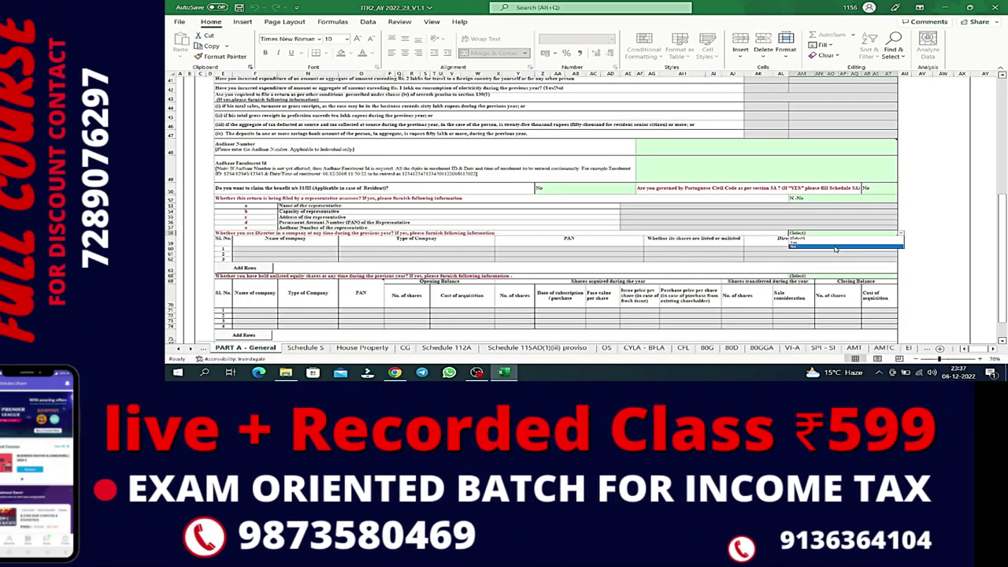
{"action": "left_click", "coordinate": [843, 246]}
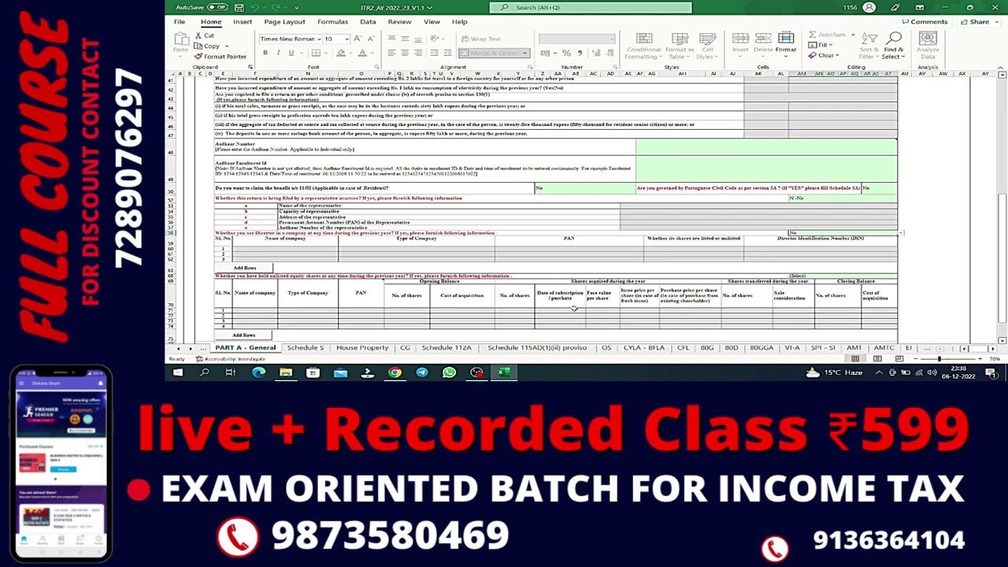
- Answer No to the row-68 unlisted equity shares question and return to the sheet top
{"action": "left_click", "coordinate": [882, 274]}
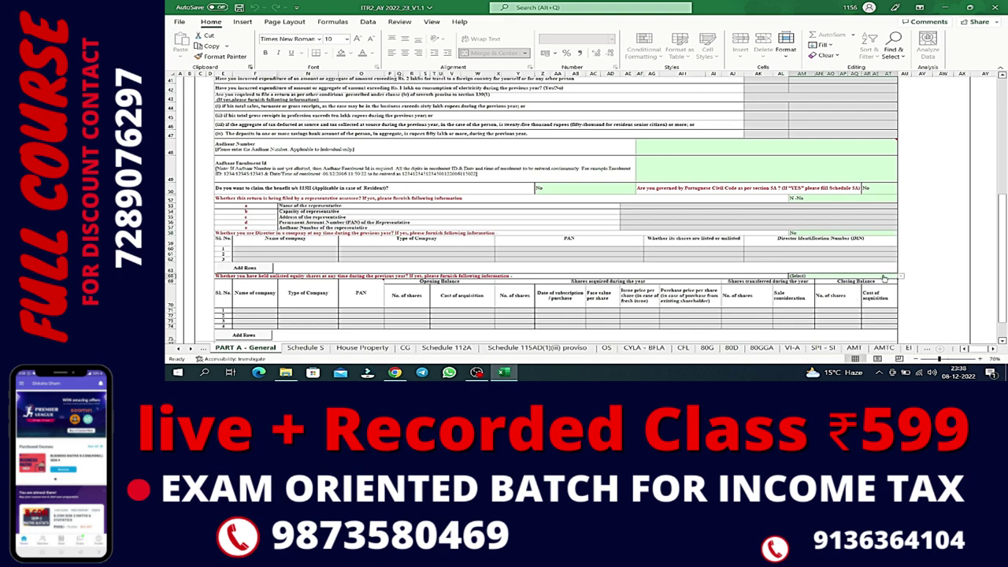
{"action": "left_click", "coordinate": [901, 276]}
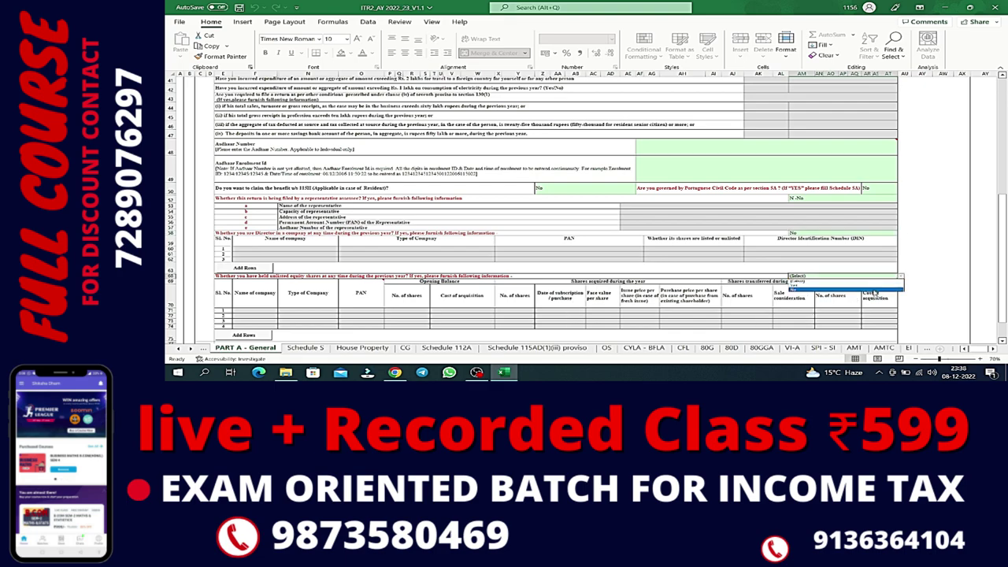
{"action": "left_click", "coordinate": [877, 289]}
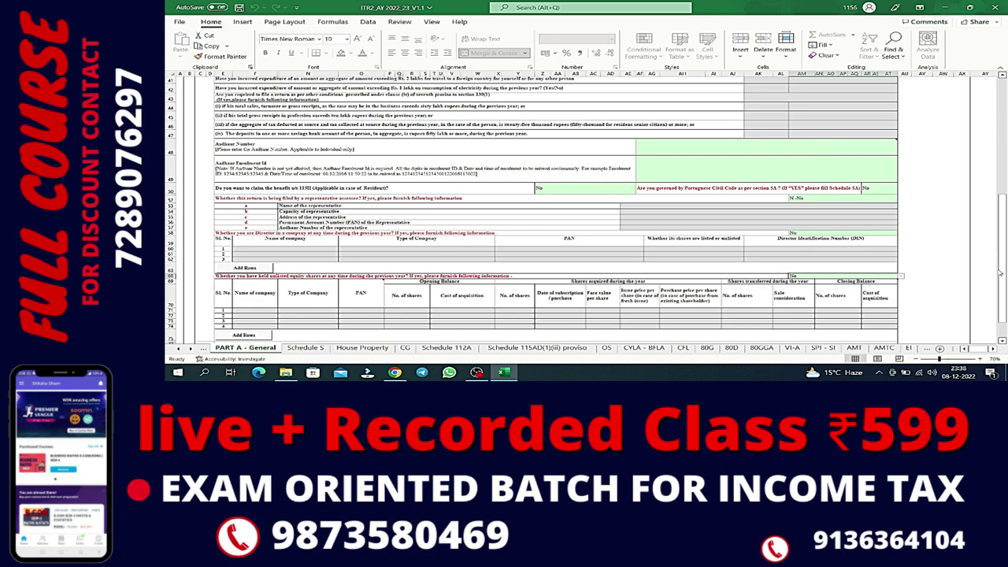
{"action": "mouse_move", "coordinate": [1004, 249]}
{"action": "left_mouse_down"}
{"action": "mouse_move", "coordinate": [1001, 386]}
{"action": "mouse_move", "coordinate": [1002, 118]}
{"action": "left_mouse_up"}
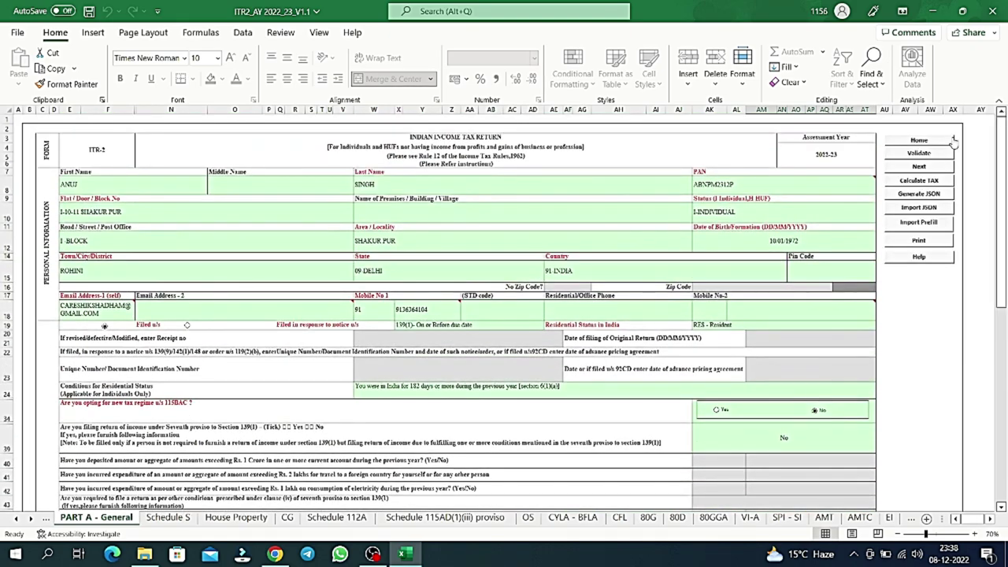
- Validate the sheet, acknowledge the 'Pin code is mandatory' message, and enter the taxpayer's PIN code
{"action": "left_click", "coordinate": [930, 155]}
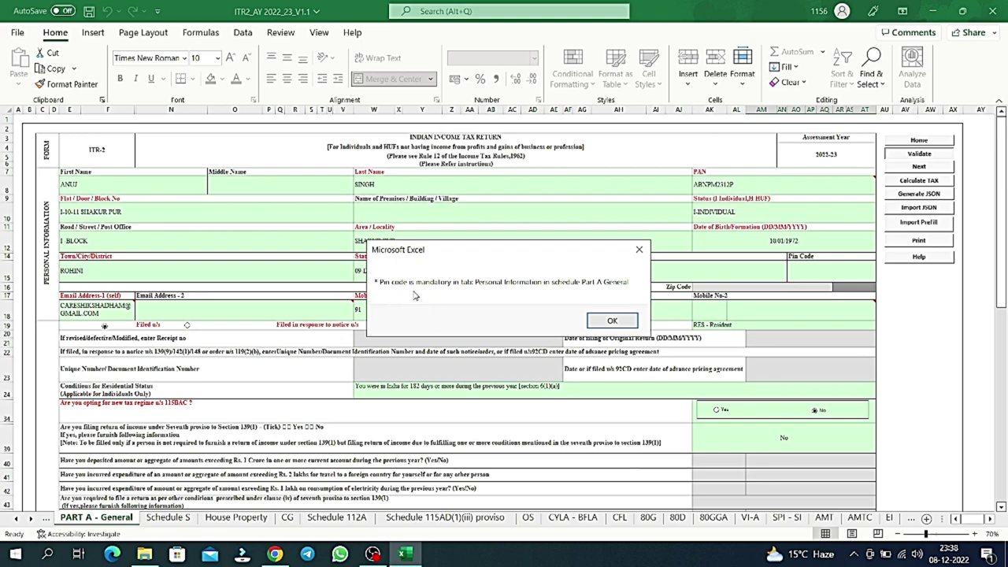
{"action": "left_click", "coordinate": [616, 325]}
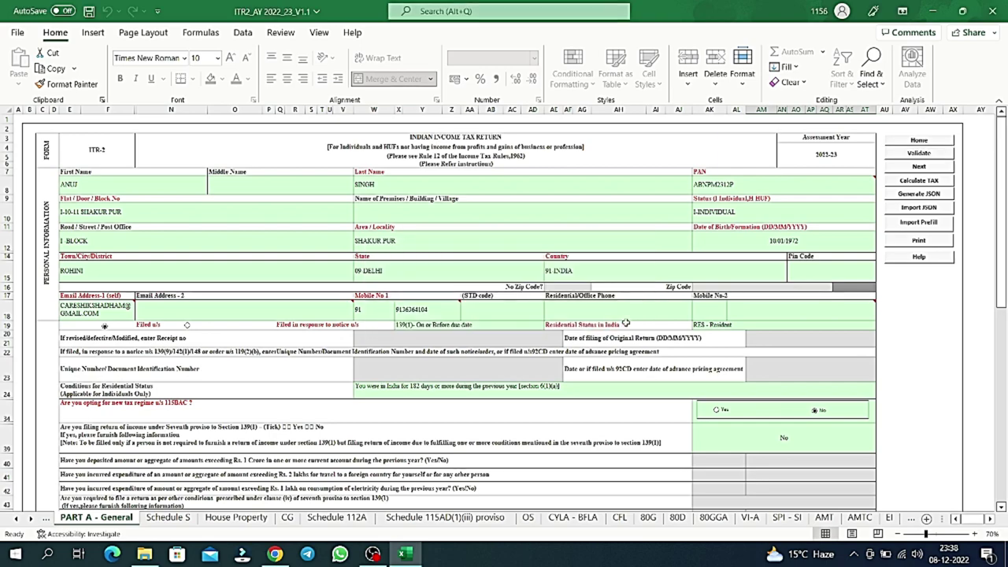
{"action": "left_click", "coordinate": [819, 270]}
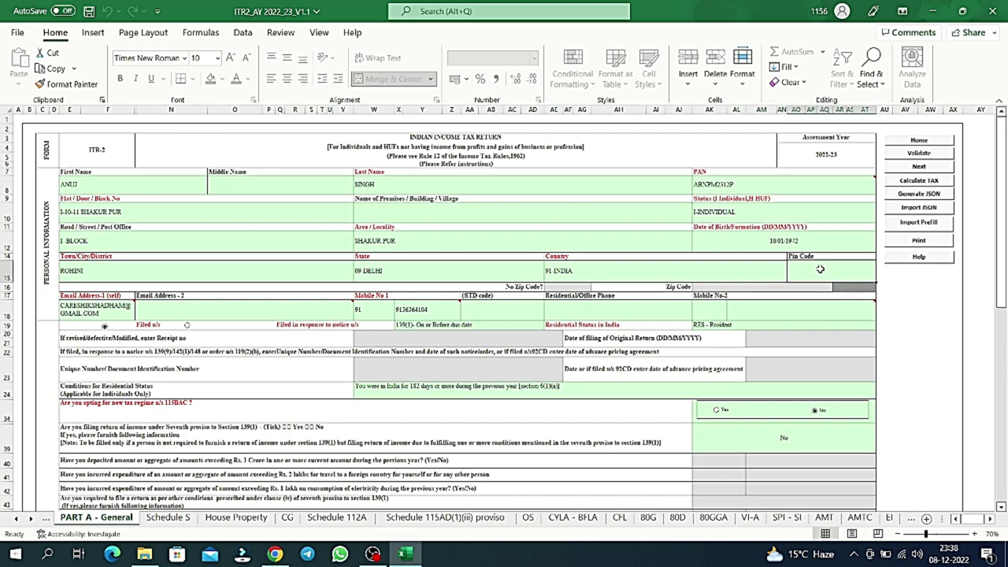
{"action": "double_click", "coordinate": [820, 269]}
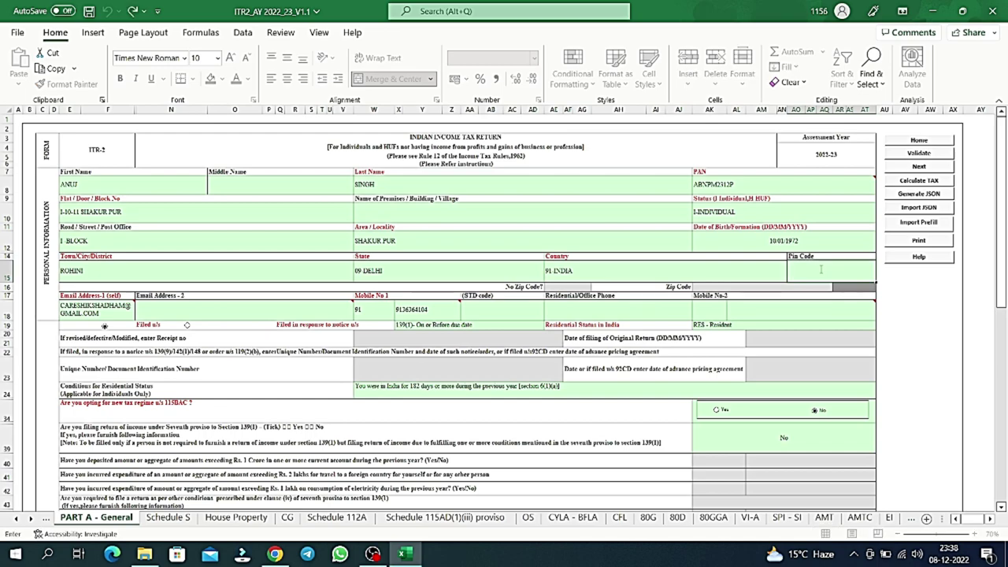
{"action": "type", "text": "110034"}
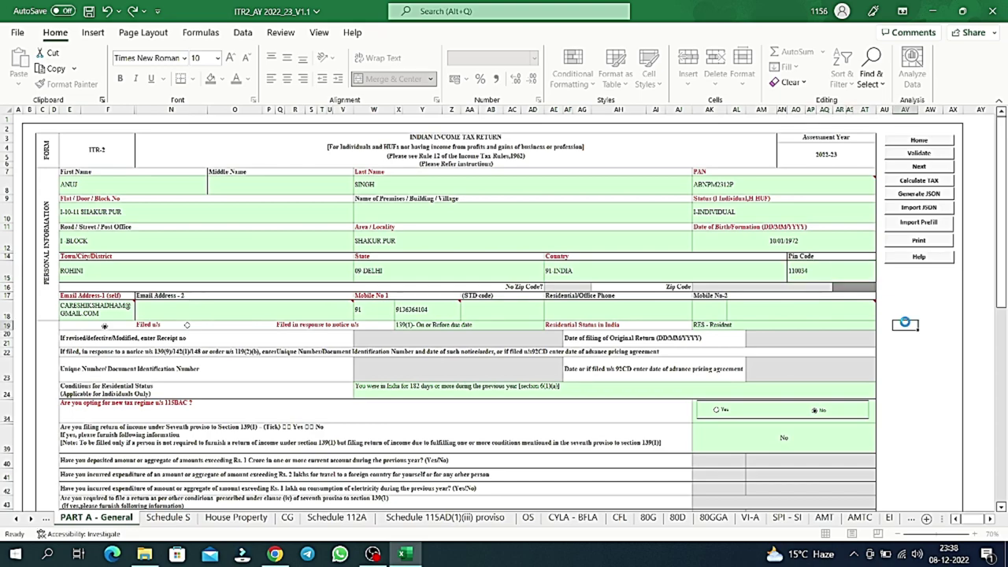
{"action": "left_click", "coordinate": [905, 322]}
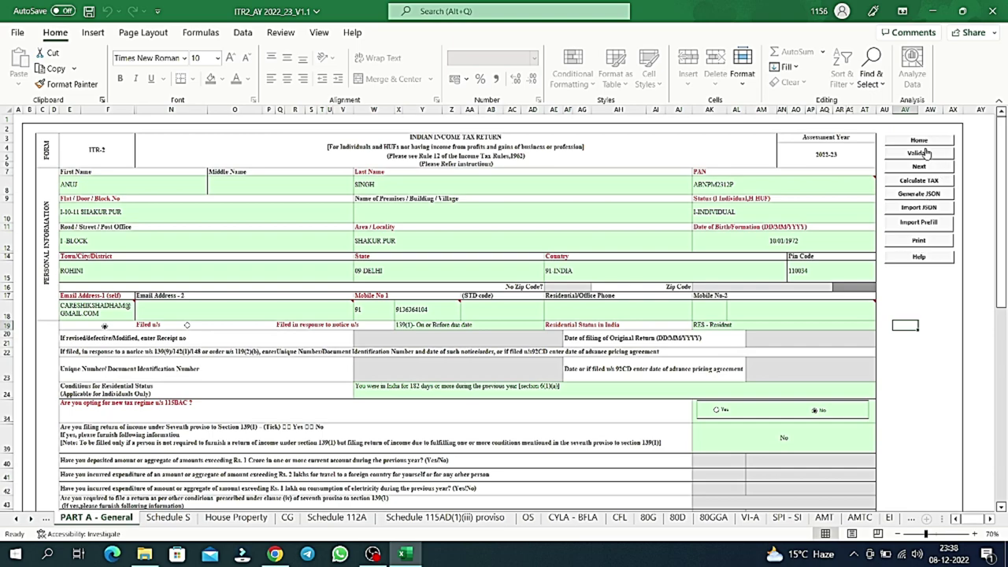
- Validate Part A - General again and close the 'Sheet Part A - General is OK' alert
{"action": "left_click", "coordinate": [923, 154]}
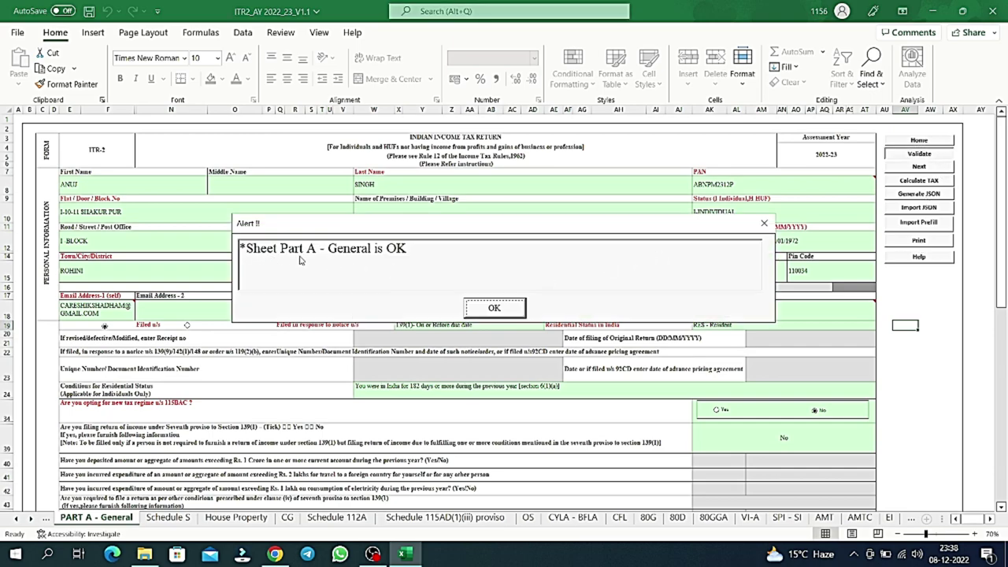
{"action": "left_click", "coordinate": [510, 310]}
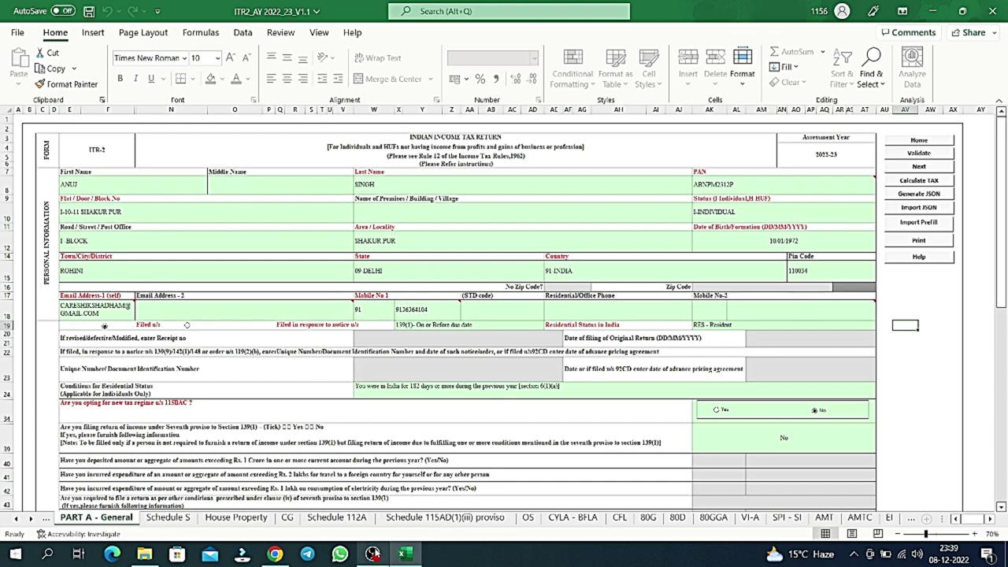
{"action": "mouse_move", "coordinate": [374, 554]}
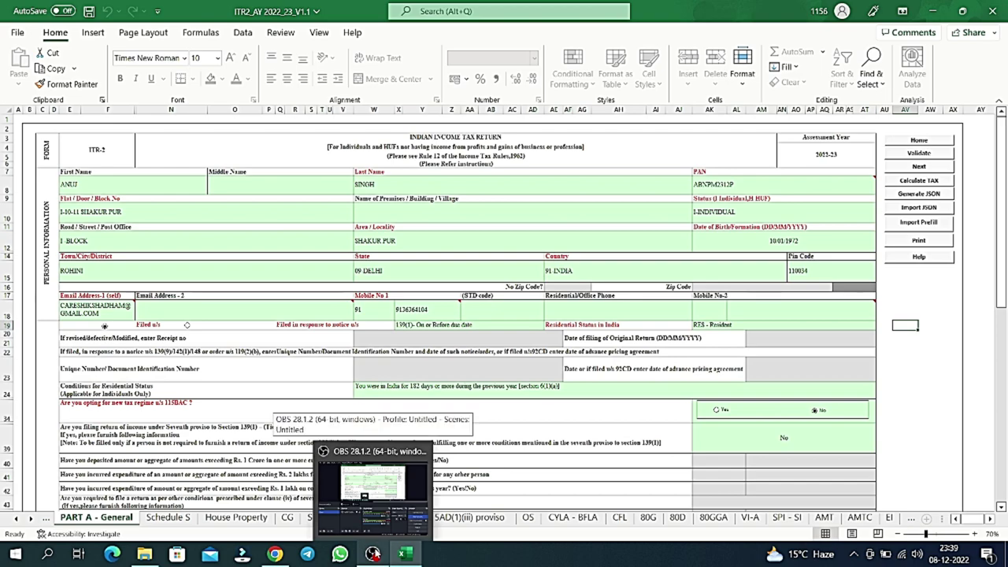
- Bring the OBS Studio window in front of the spreadsheet from the taskbar
{"action": "left_click", "coordinate": [374, 554]}
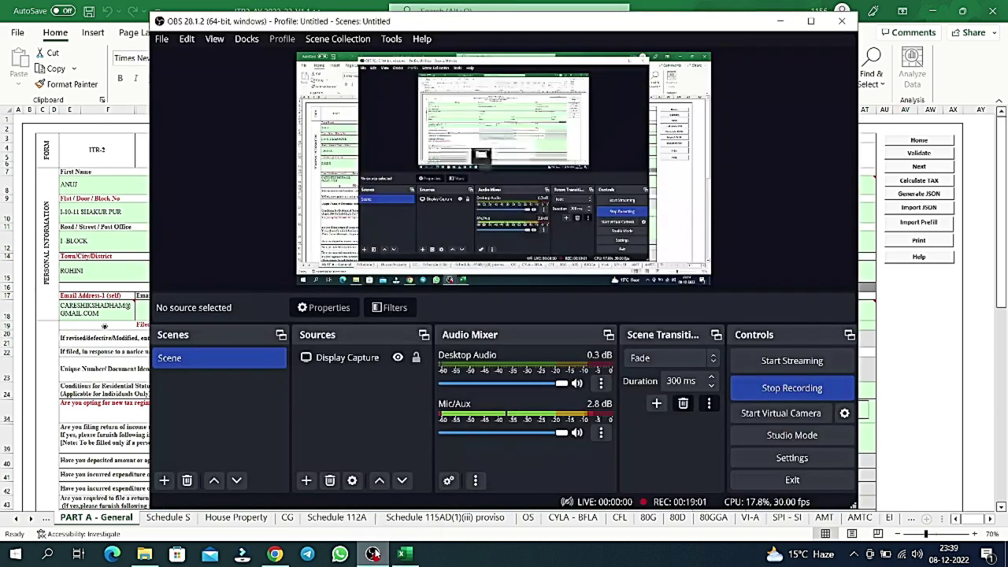